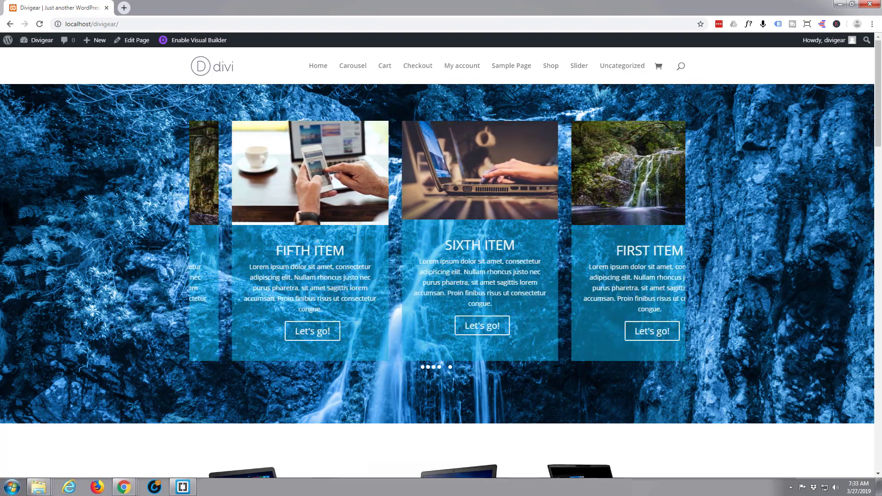
Examine the item and product carousels on the homepage, including the hover effect on the laptop cards.
scroll(114, 205, "down", 6)
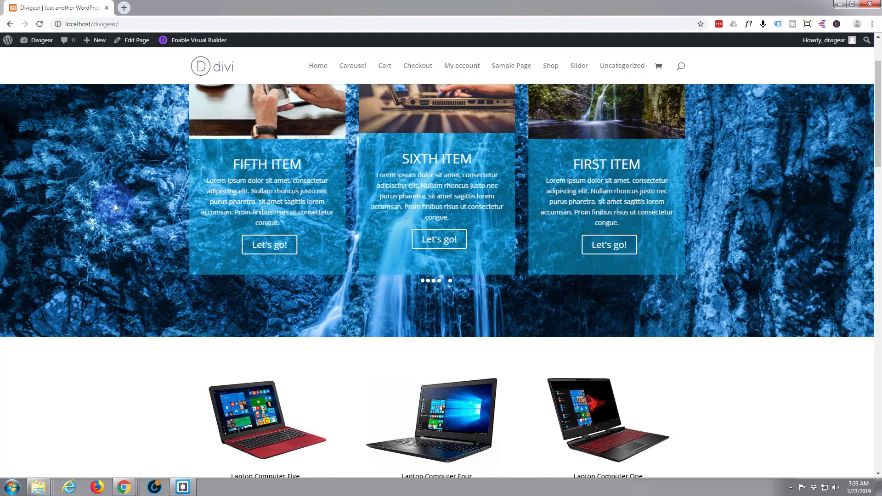
scroll(114, 204, "down", 5)
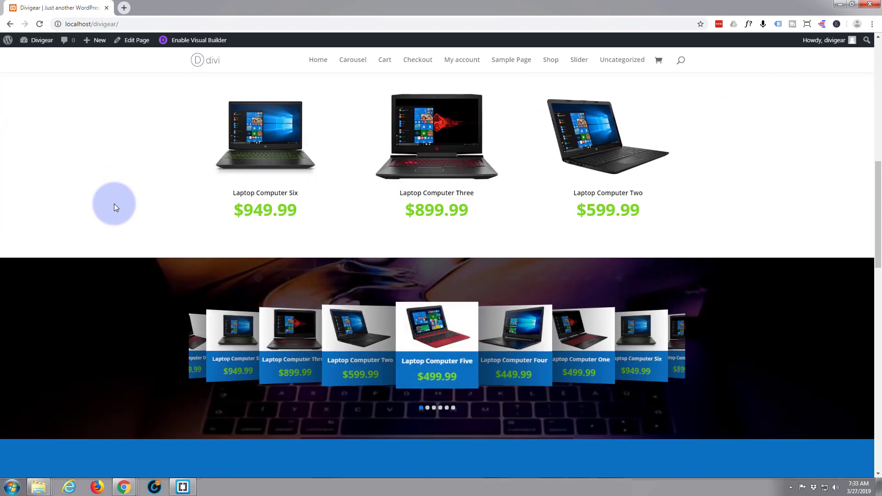
scroll(115, 207, "down", 2)
scroll(113, 207, "down", 1)
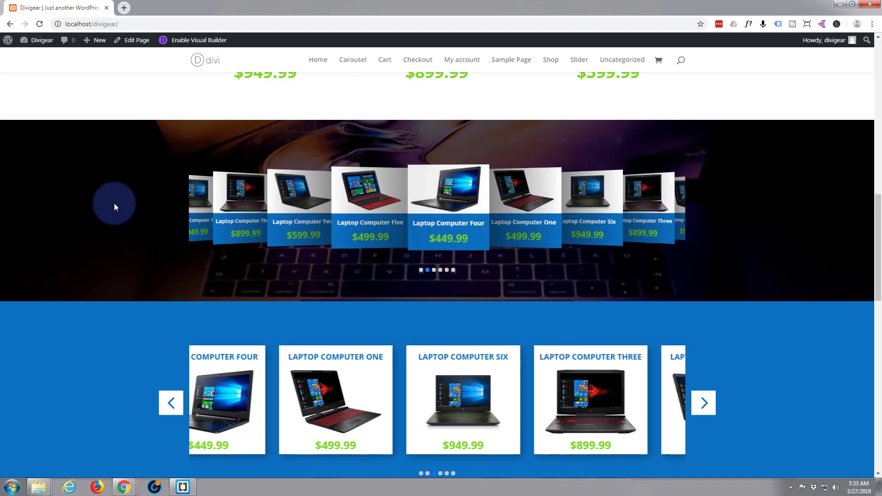
scroll(93, 208, "down", 3)
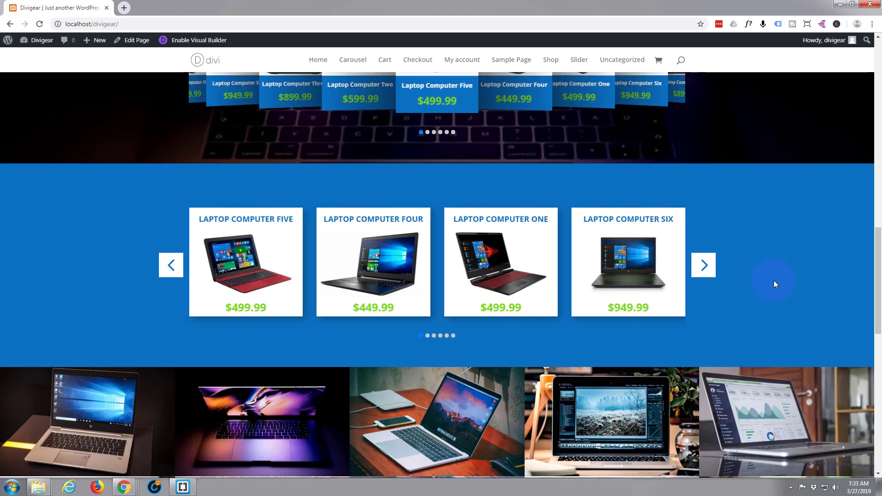
scroll(773, 284, "up", 3)
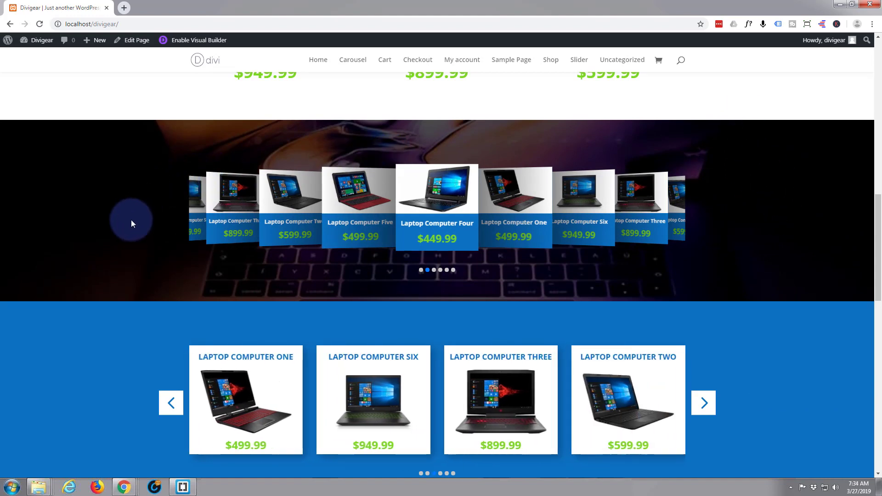
mouse_move(296, 227)
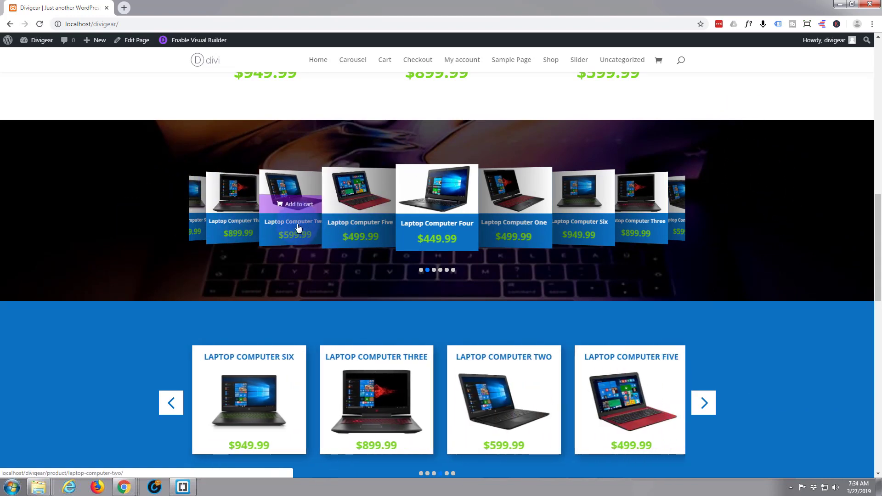
mouse_move(440, 216)
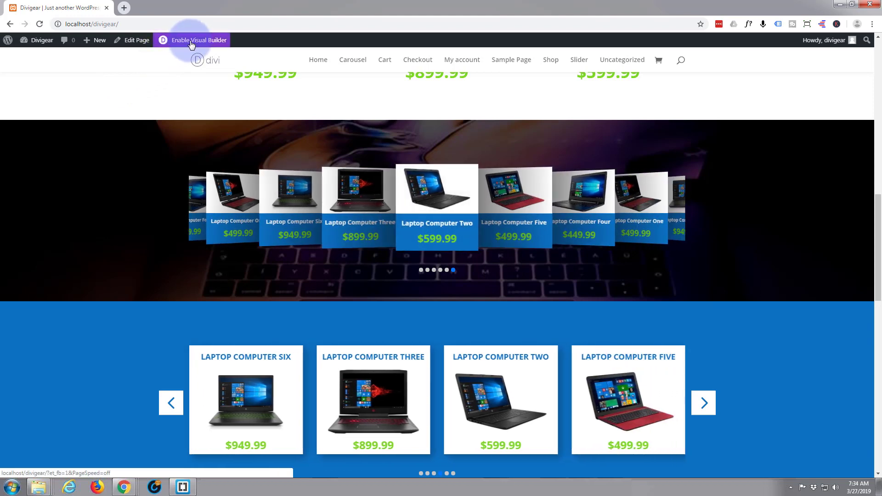
Enable the Visual Builder and delete the dark laptop carousel section and the blue carousel section beneath it.
left_click(191, 43)
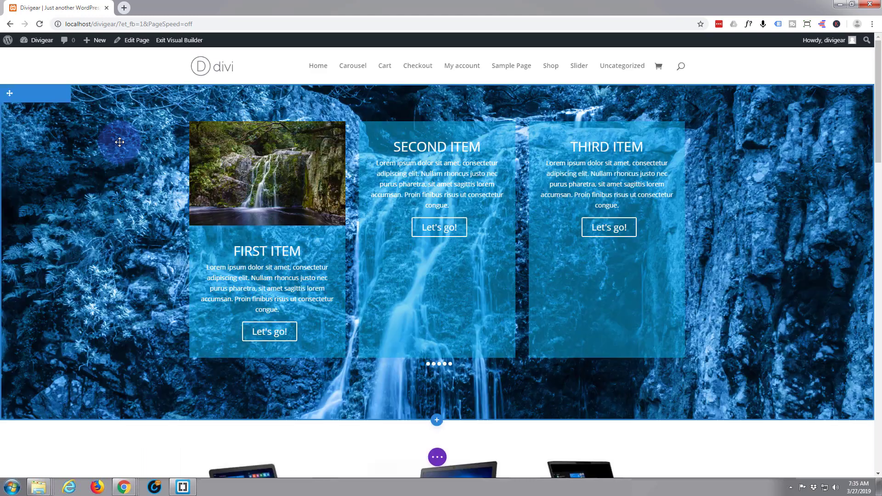
scroll(111, 170, "down", 7)
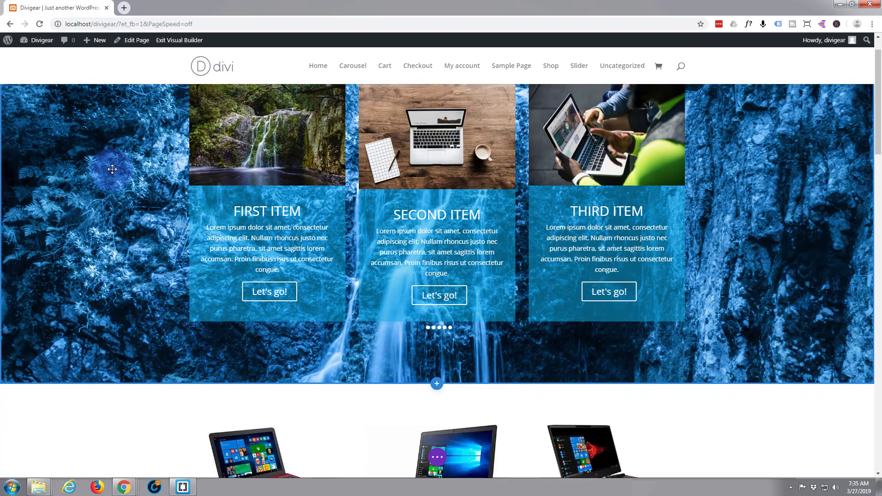
scroll(112, 169, "down", 5)
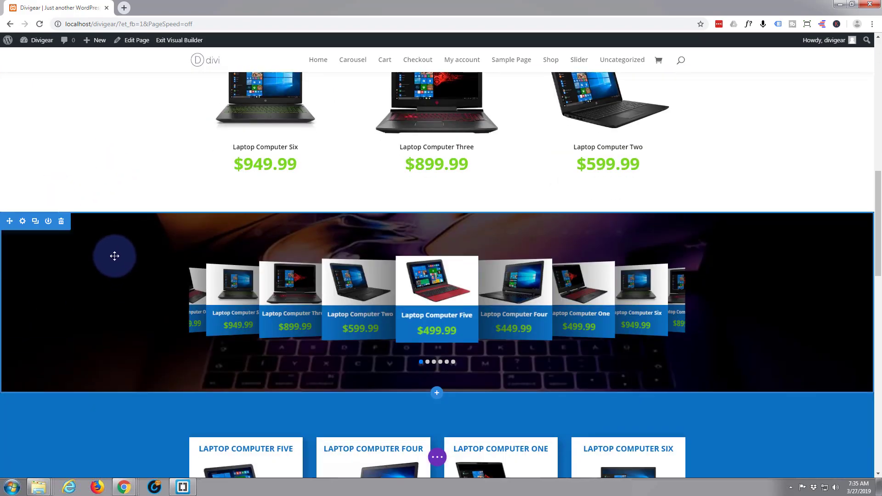
left_click(61, 222)
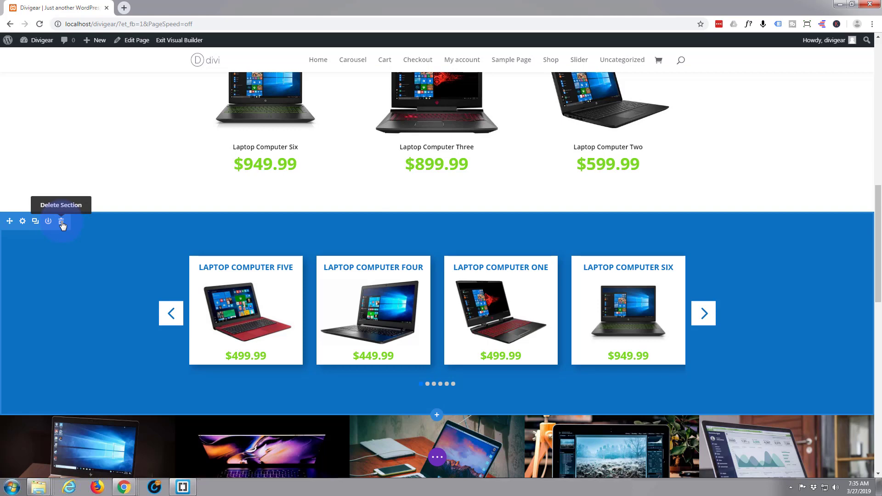
left_click(62, 222)
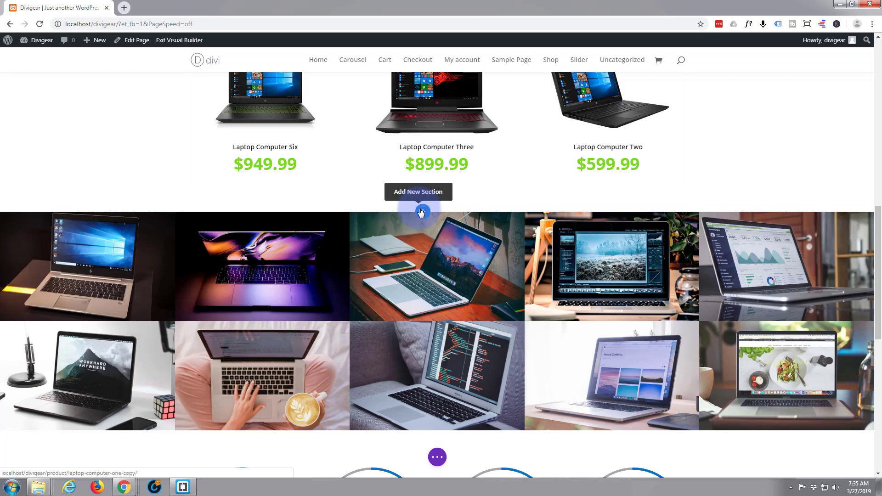
Insert a regular section with a single-column row between the product grid and the laptop photo gallery.
left_click(423, 213)
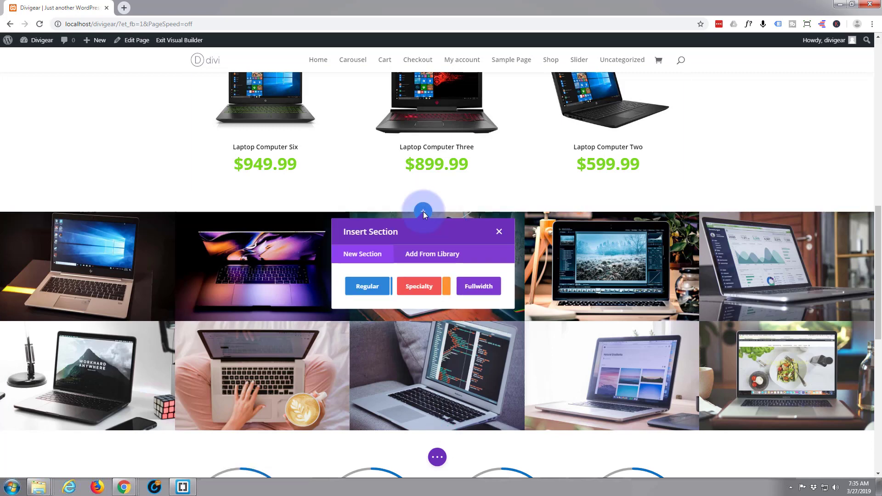
left_click(368, 287)
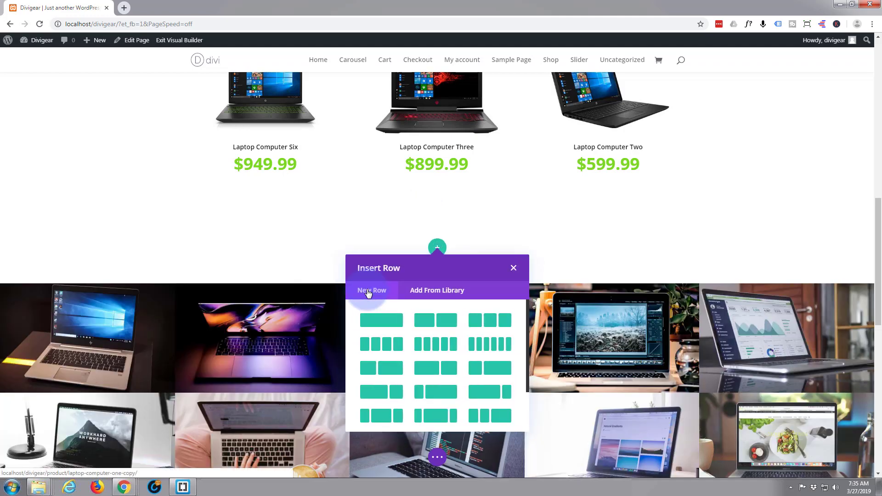
left_click(386, 321)
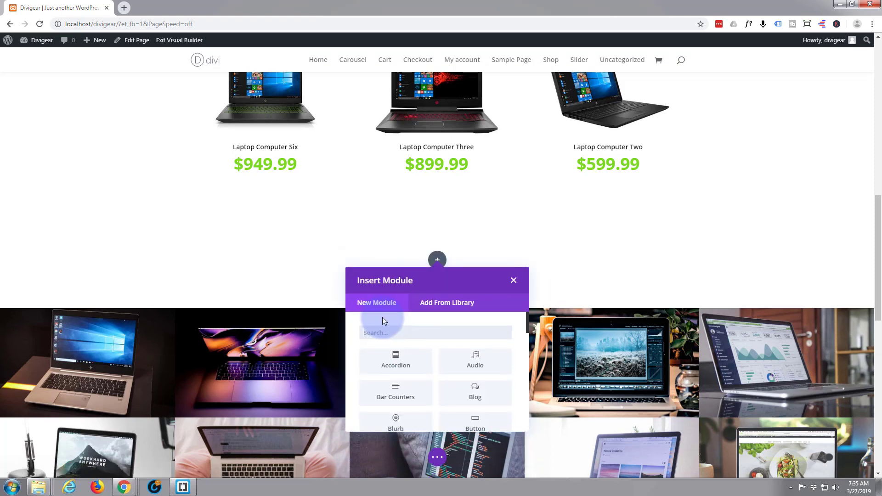
Add a Product Carousel module to the new row and close its settings.
scroll(423, 333, "down", 5)
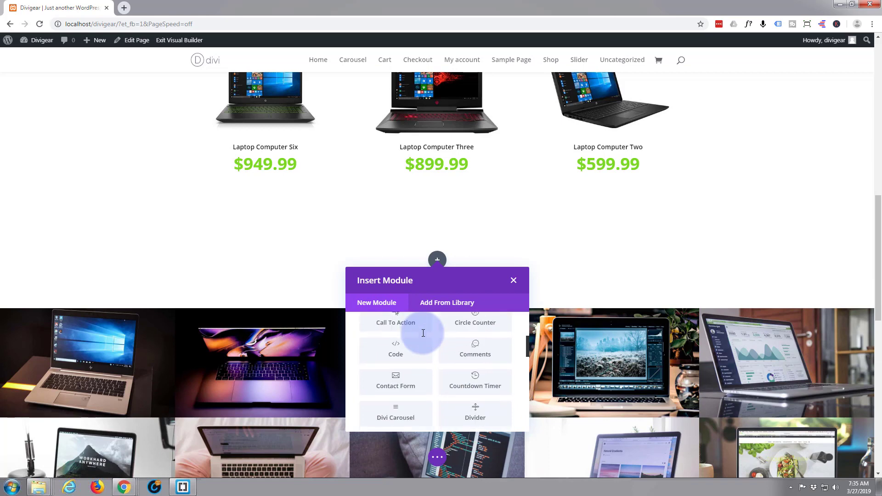
scroll(423, 332, "down", 5)
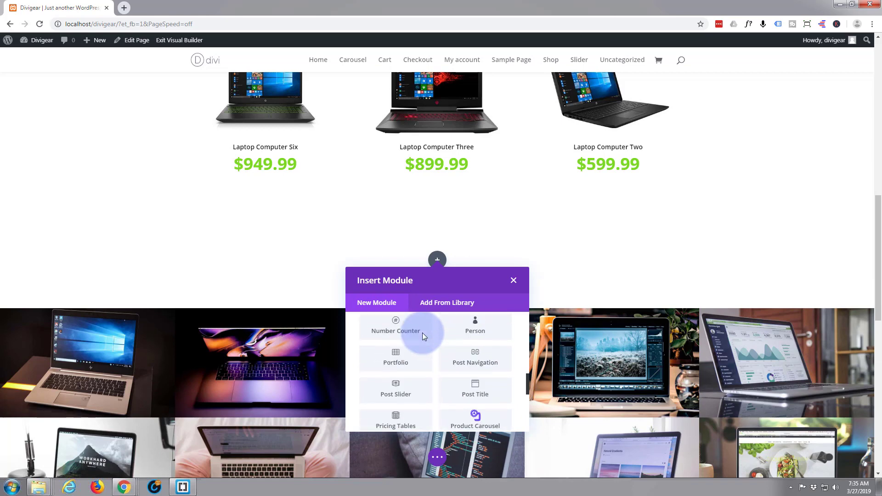
scroll(424, 337, "down", 2)
scroll(436, 343, "up", 2)
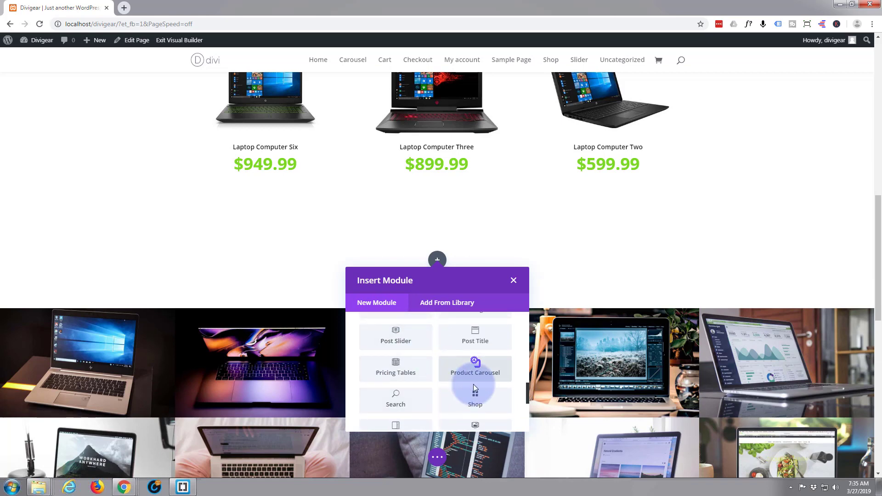
scroll(395, 353, "up", 10)
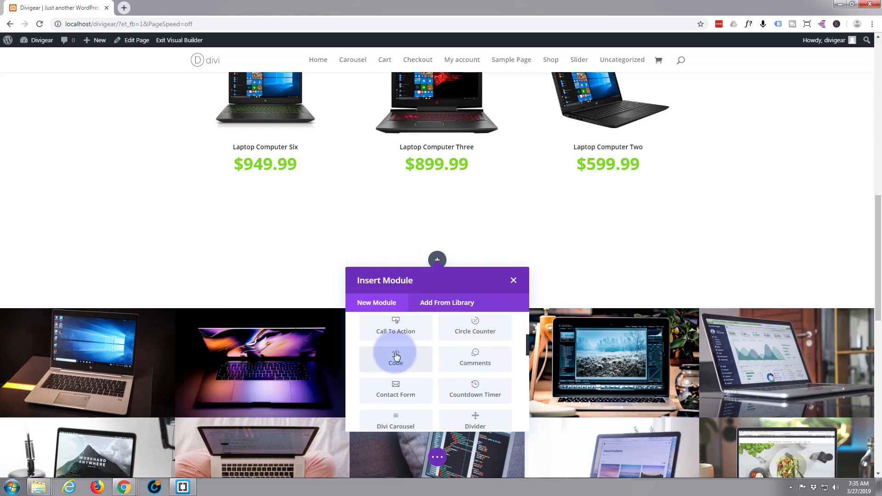
scroll(396, 356, "down", 15)
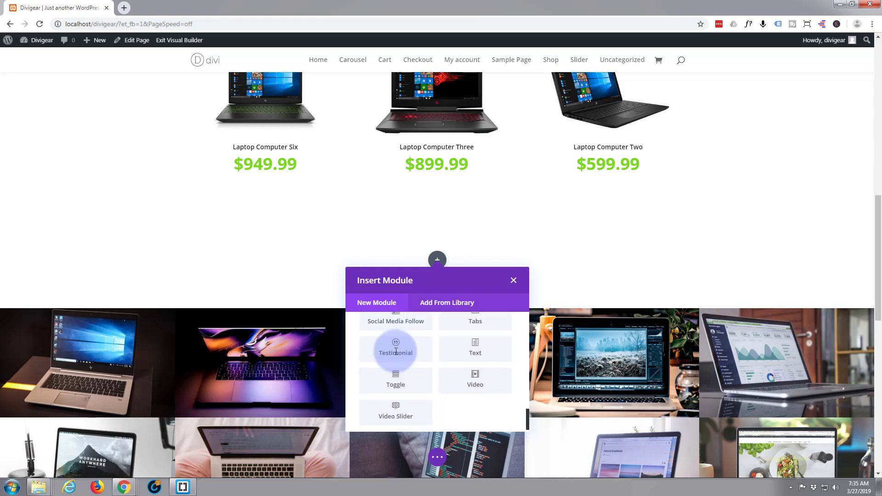
scroll(397, 354, "up", 2)
scroll(396, 354, "up", 2)
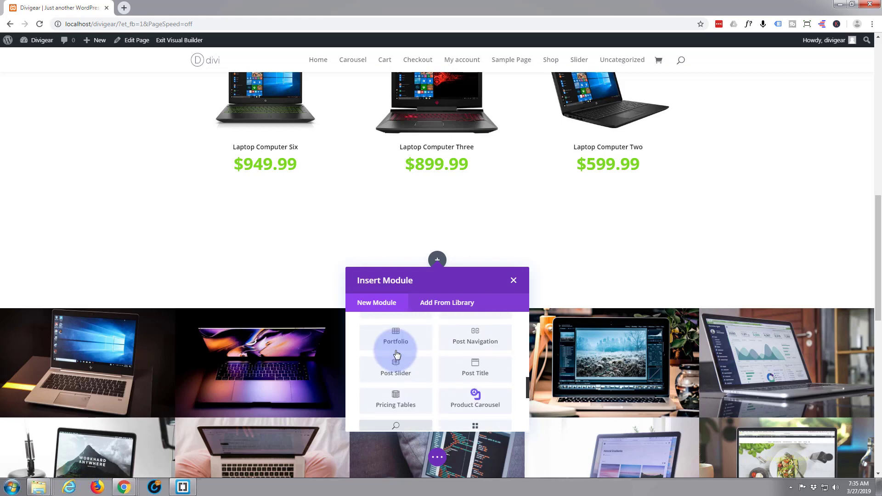
left_click(476, 398)
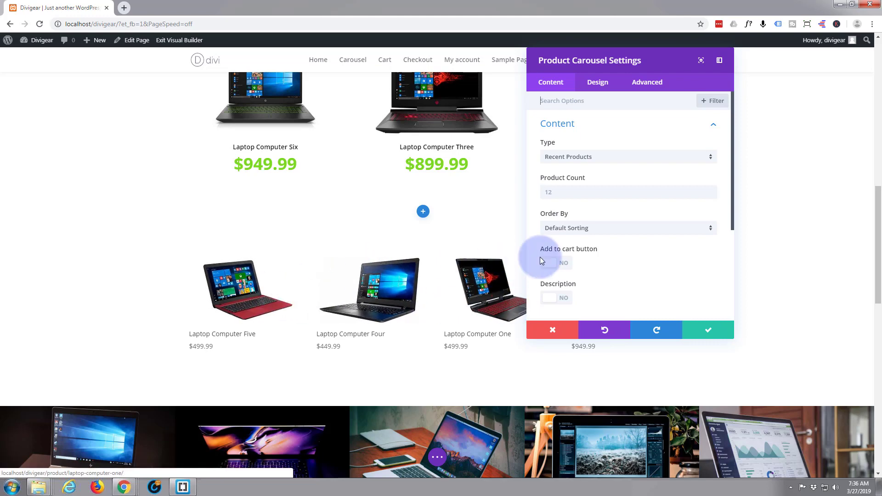
left_click(552, 330)
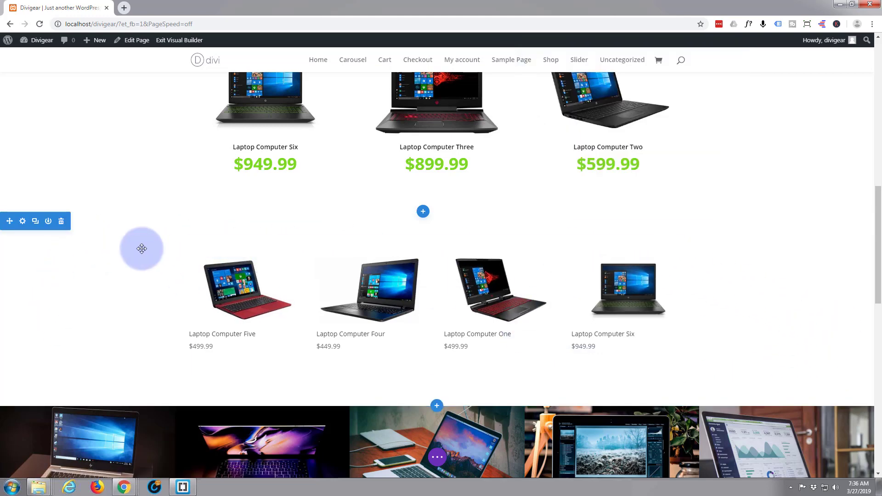
Set the background color of the new carousel section to black (#000000).
left_click(23, 222)
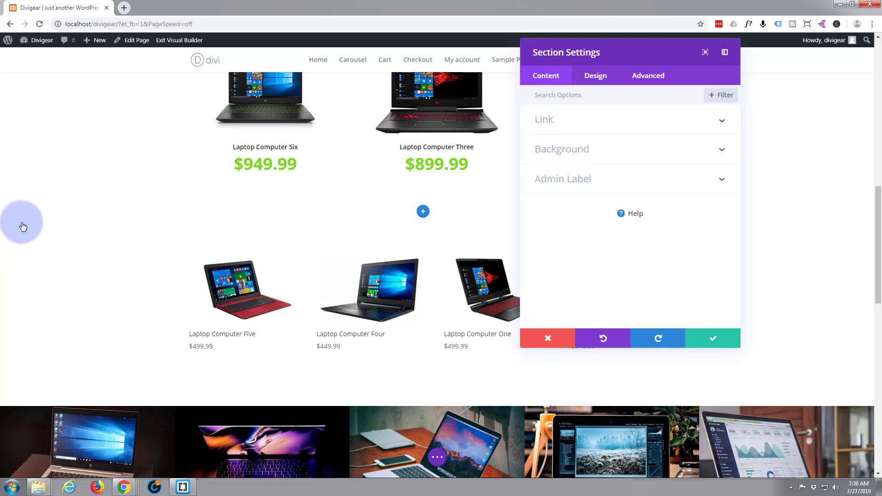
left_click(647, 156)
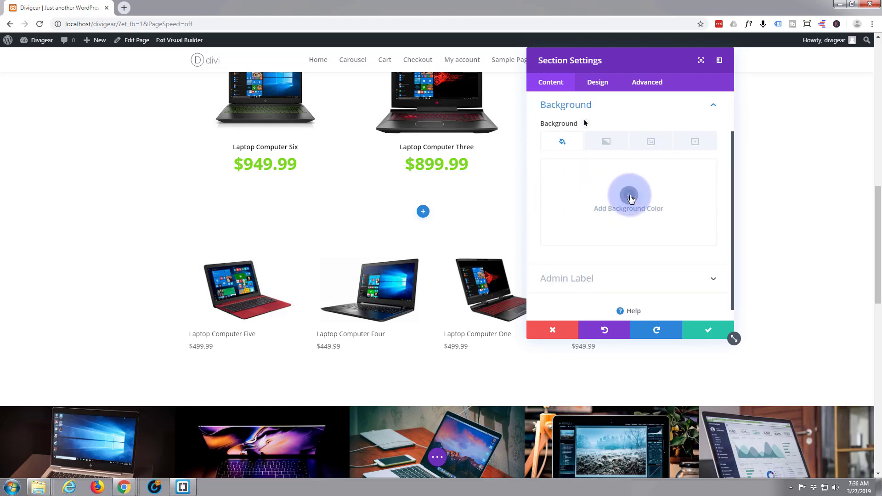
left_click(629, 196)
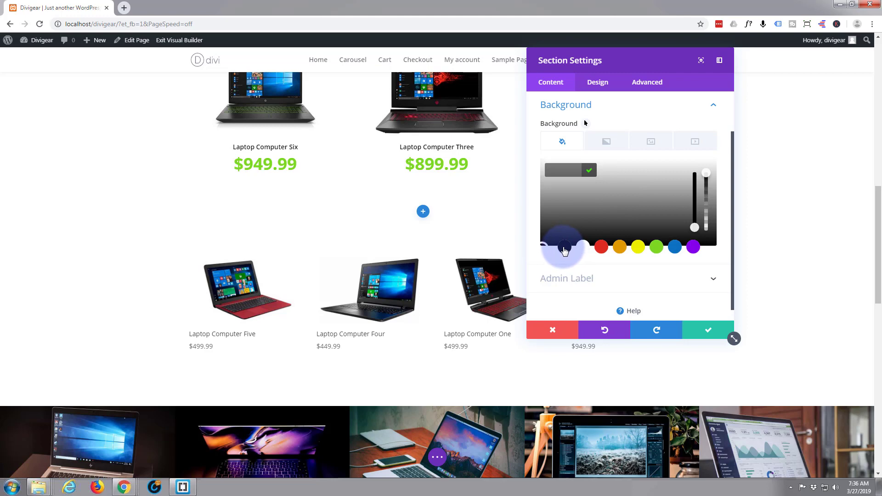
left_click(564, 248)
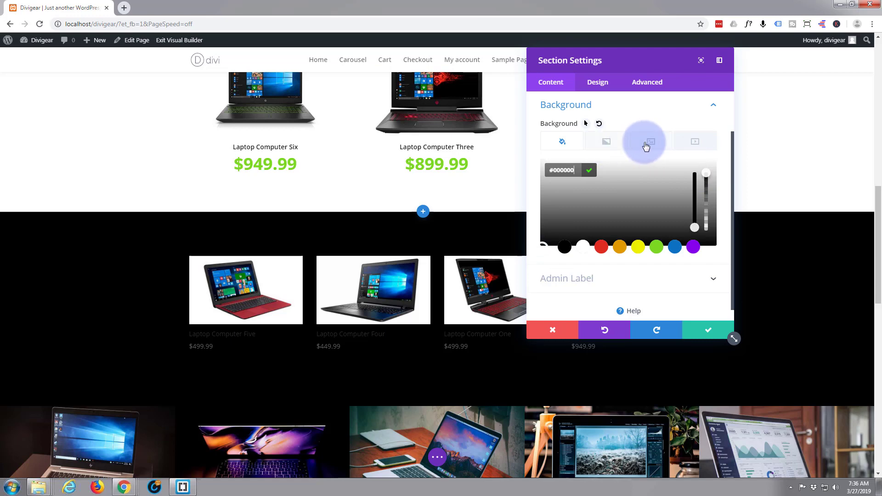
Add p2.jpg, the purple-lit laptop photo, from the Media Library as the section's background image.
left_click(650, 143)
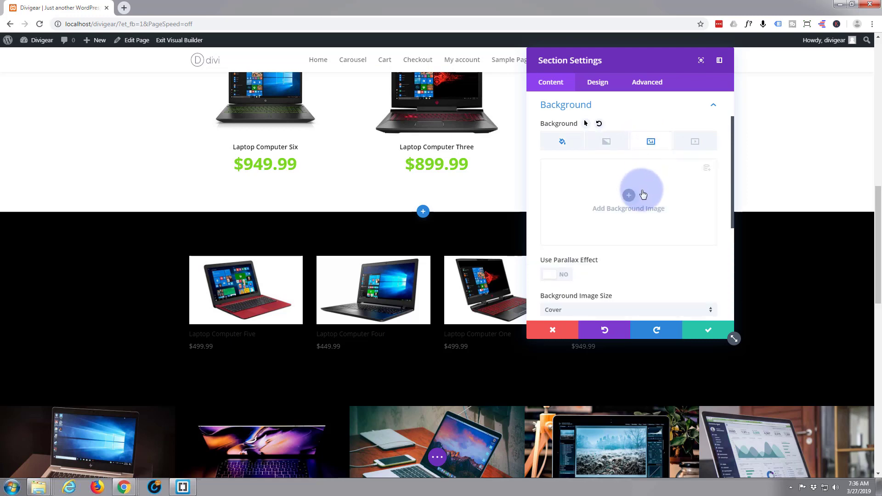
left_click(629, 196)
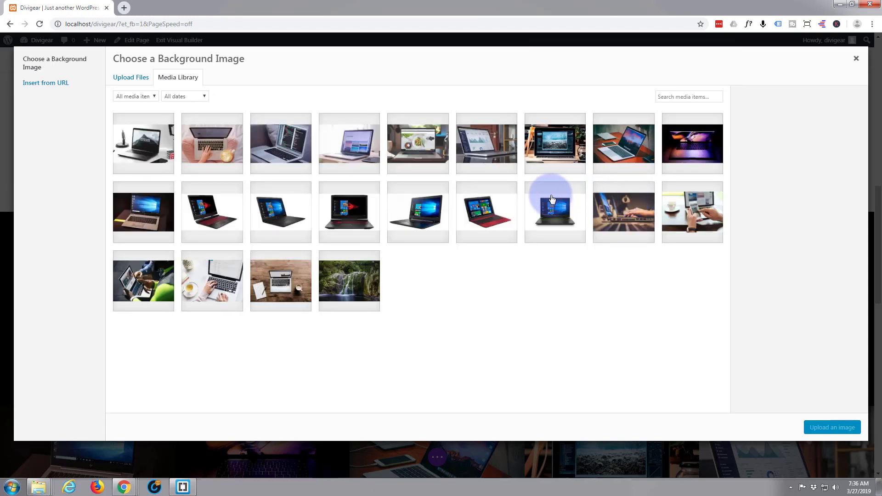
left_click(687, 149)
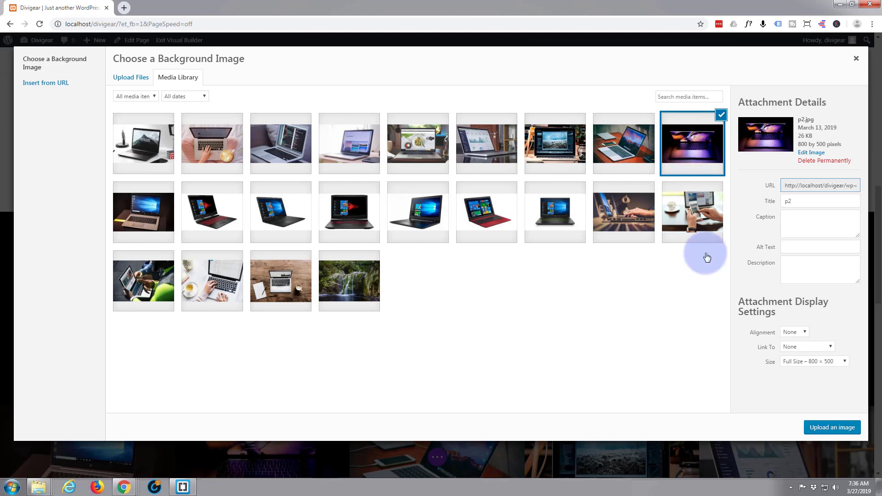
left_click(822, 423)
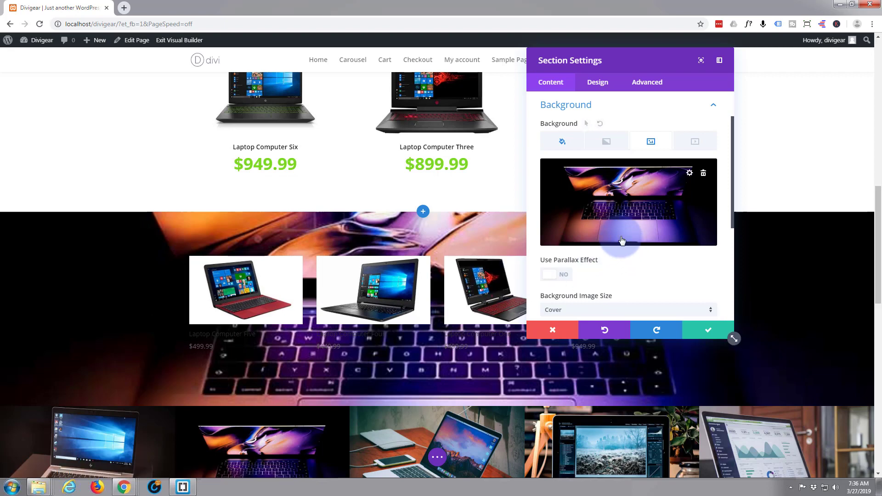
Set the carousel section's background image blend to Multiply.
scroll(620, 237, "down", 2)
scroll(618, 237, "down", 1)
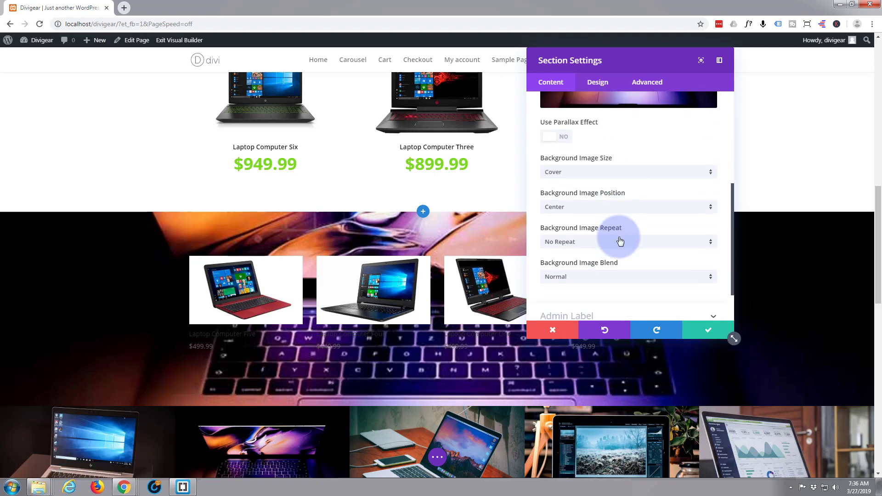
scroll(618, 237, "down", 1)
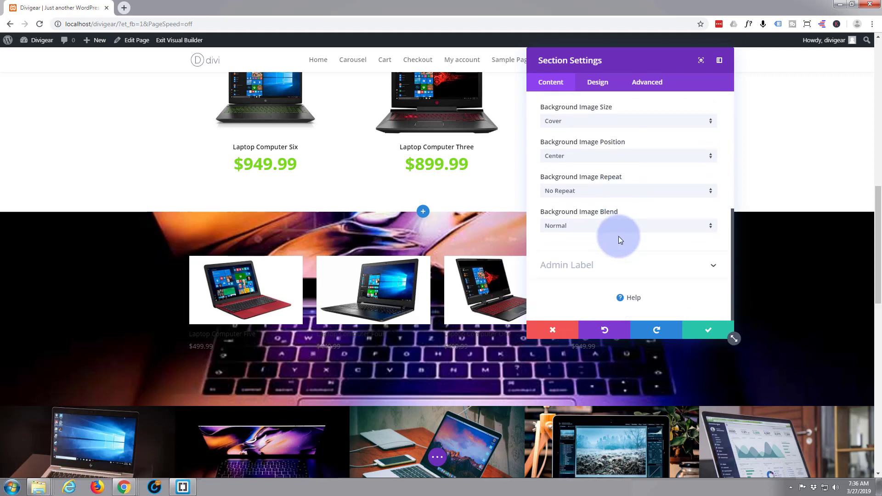
scroll(618, 239, "up", 1)
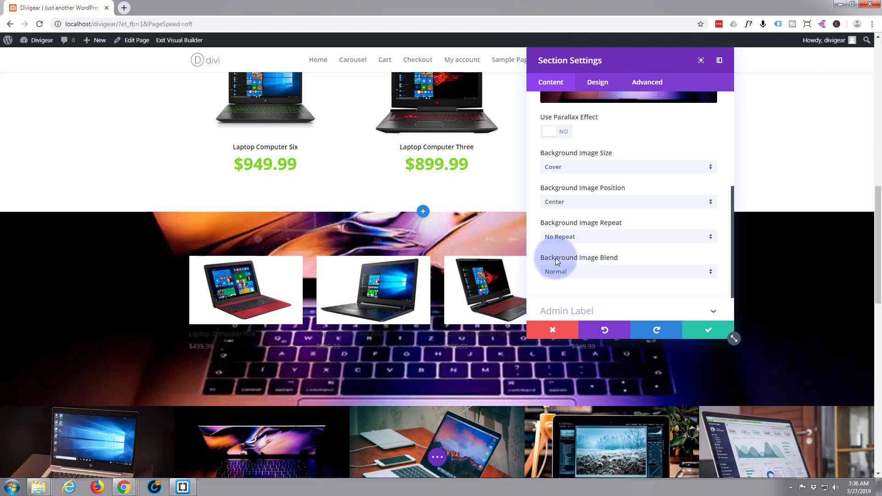
left_click(708, 272)
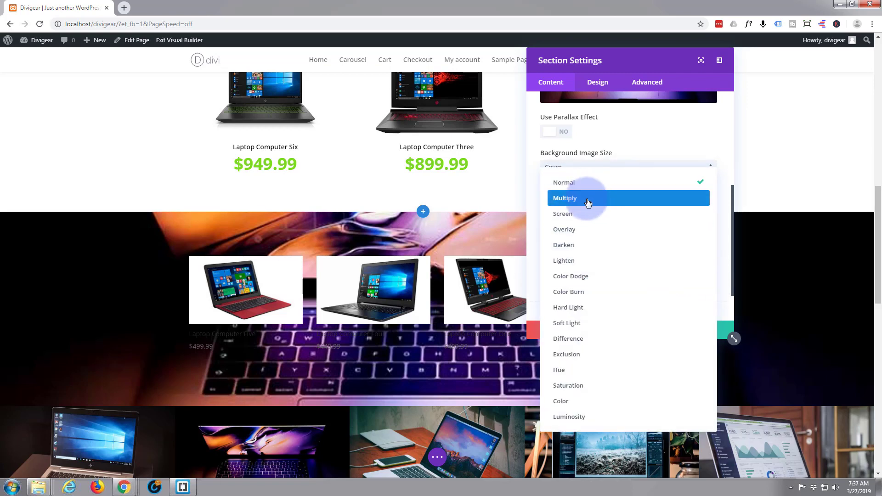
left_click(588, 203)
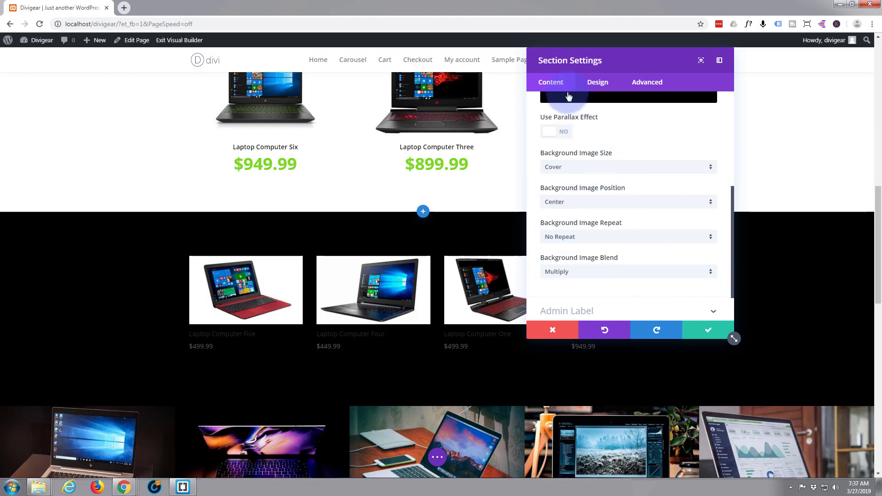
Lower the opacity of the section's black background color to rgba(0,0,0,0.57) and save the section settings.
scroll(590, 129, "up", 3)
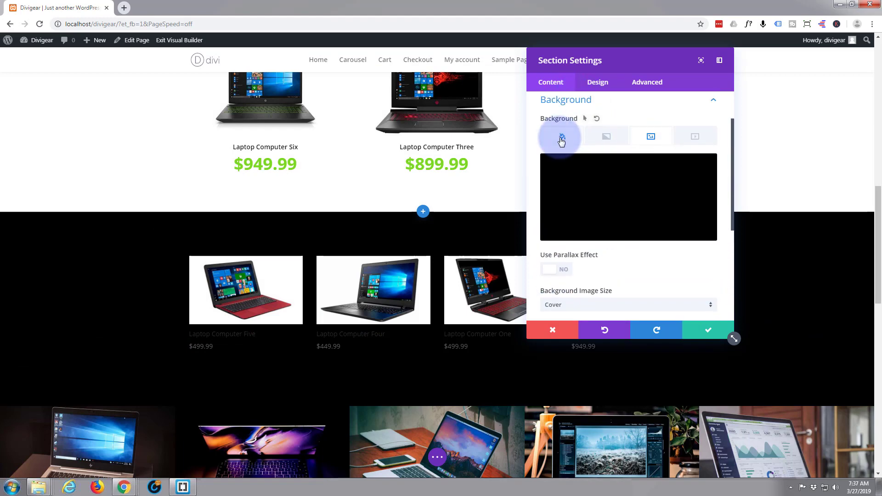
left_click(561, 138)
mouse_move(698, 199)
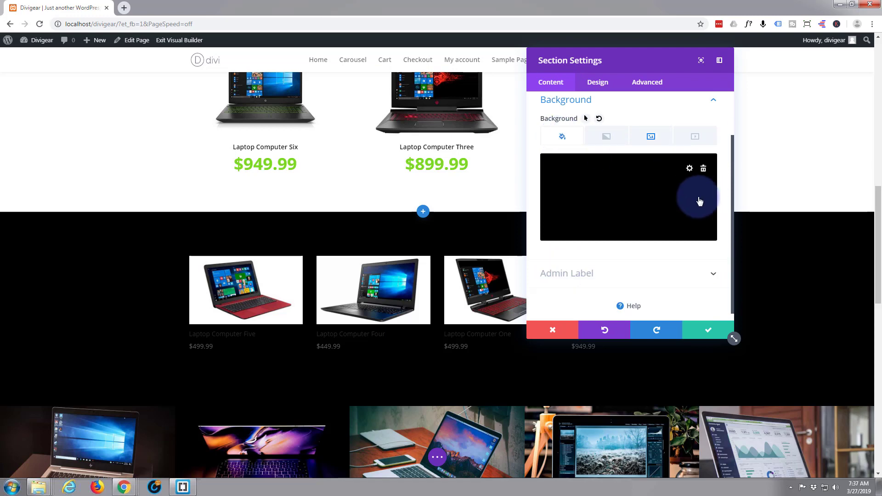
left_click(662, 193)
left_click_drag(707, 170, 707, 199)
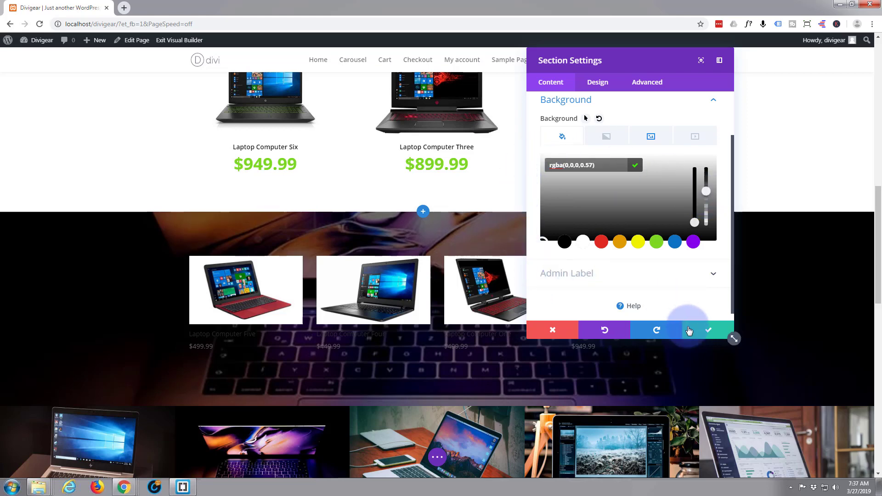
left_click(708, 330)
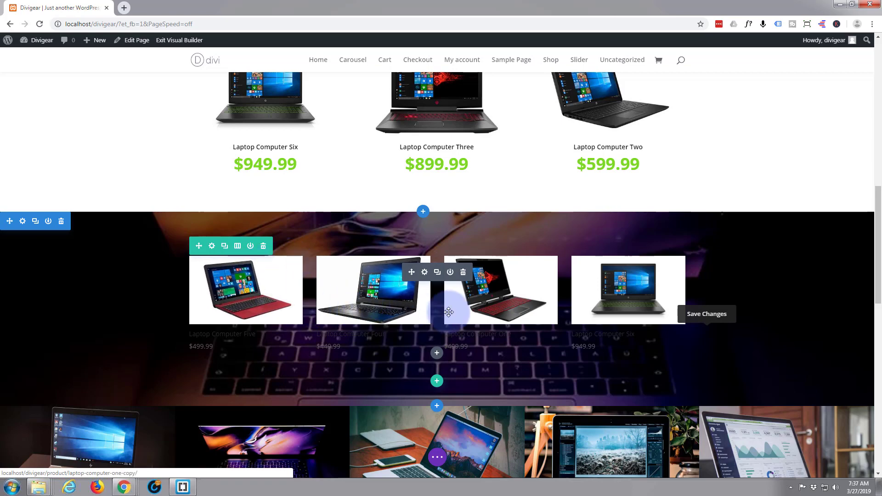
Set the Product Carousel's type to Product Category, include Laptop Computers, and set the product count to 8.
left_click(424, 274)
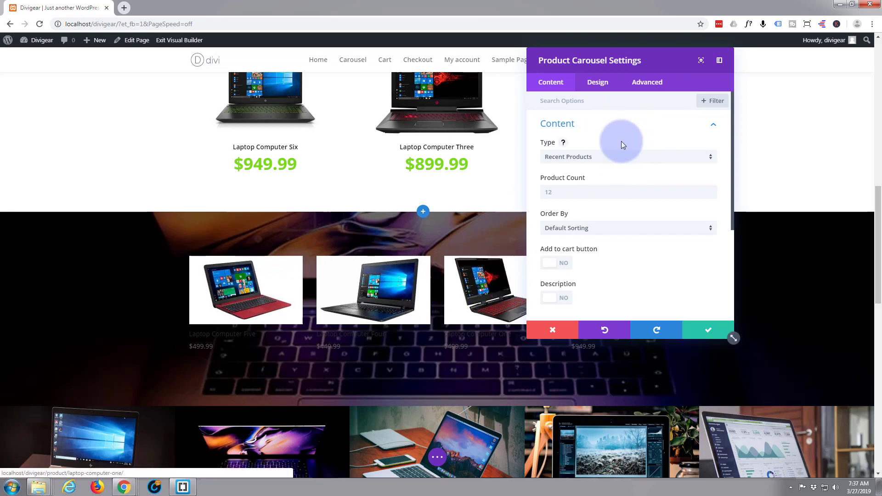
left_click(710, 161)
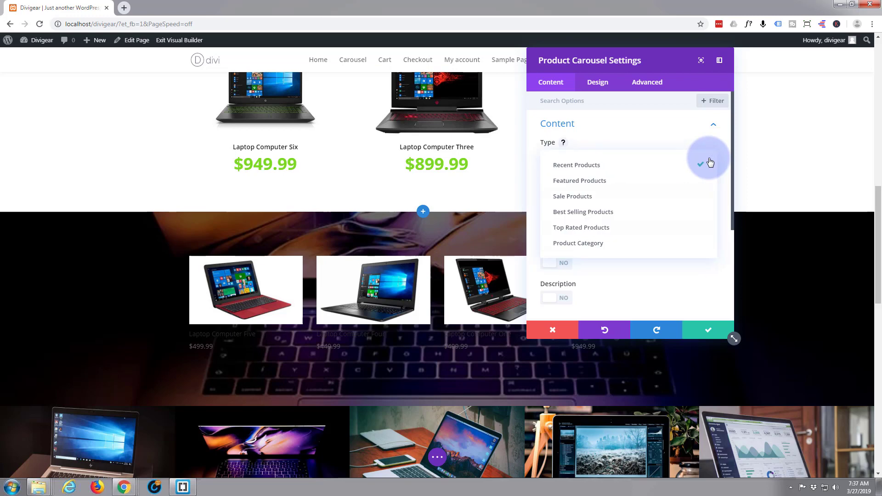
left_click(619, 244)
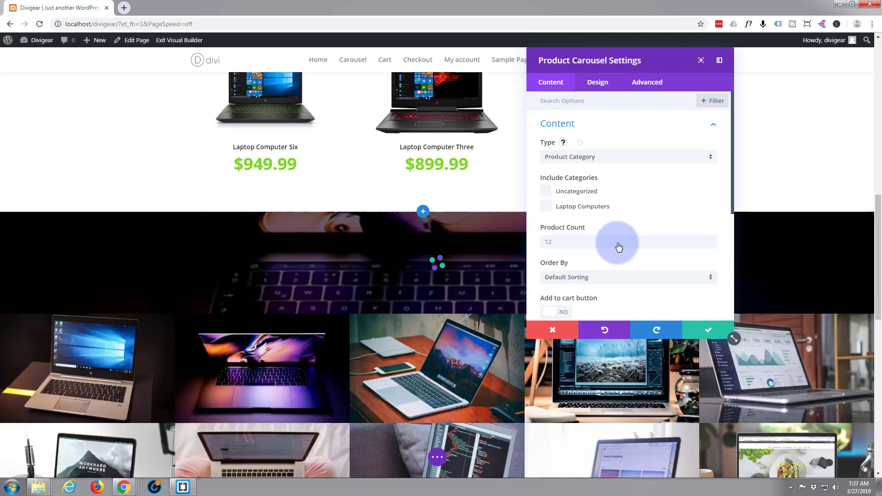
left_click(547, 209)
scroll(650, 203, "down", 1)
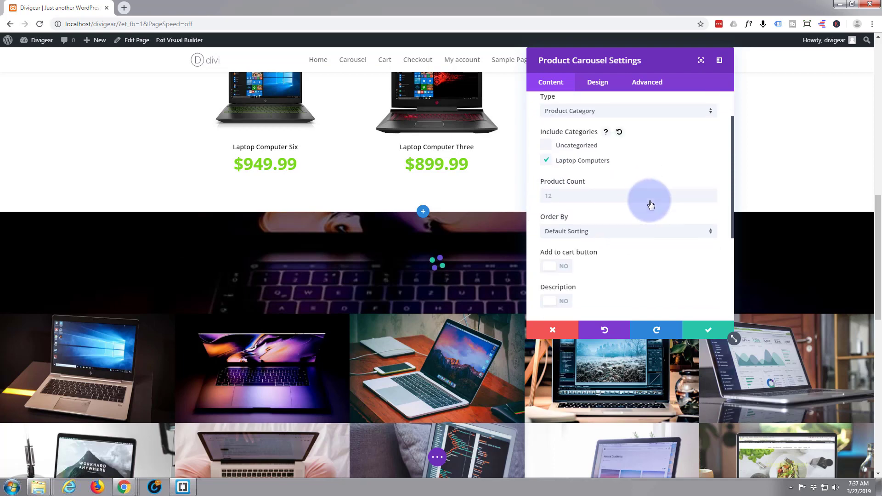
left_click(541, 196)
type("8")
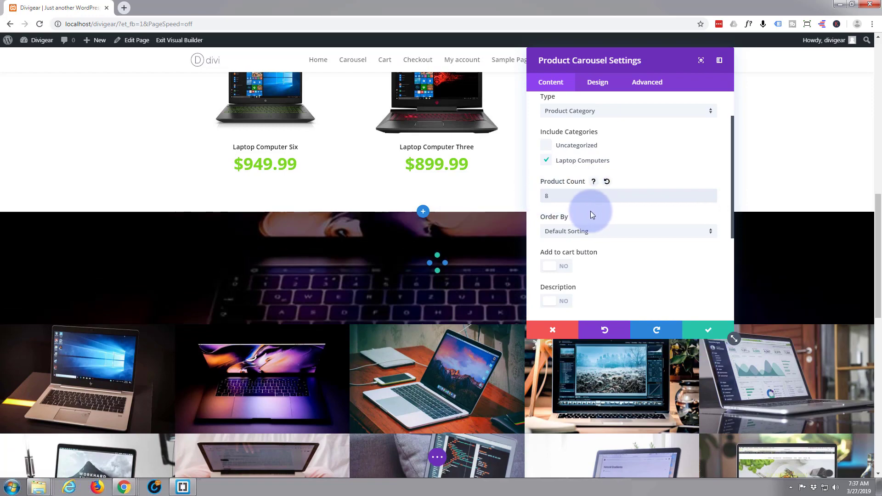
scroll(590, 210, "down", 1)
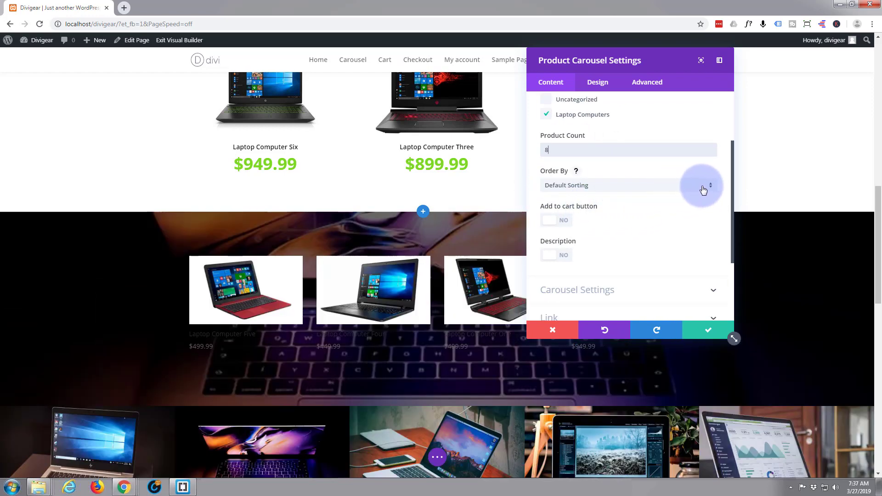
left_click(705, 186)
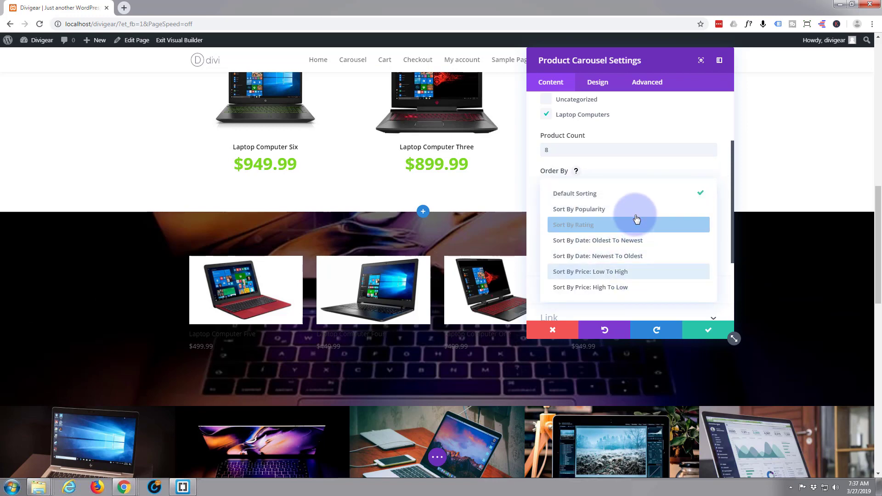
left_click(724, 181)
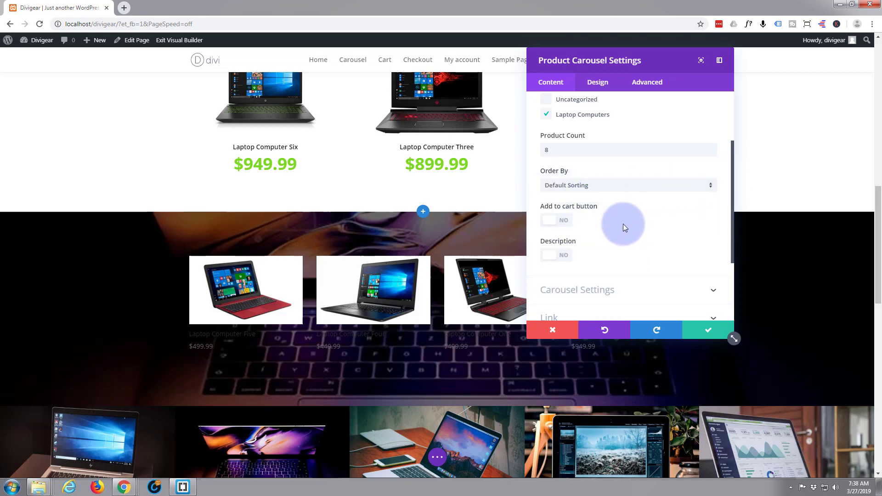
Enable the Add to cart button and the product description in the carousel content.
scroll(622, 224, "down", 1)
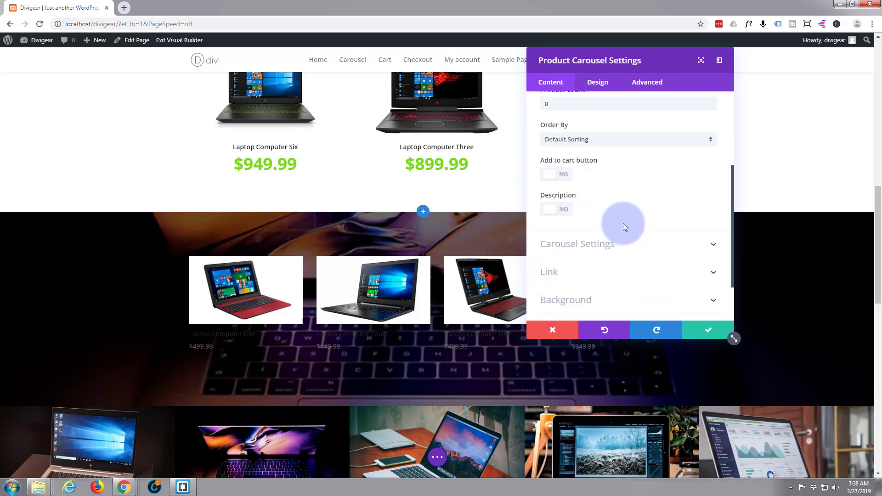
left_click(565, 175)
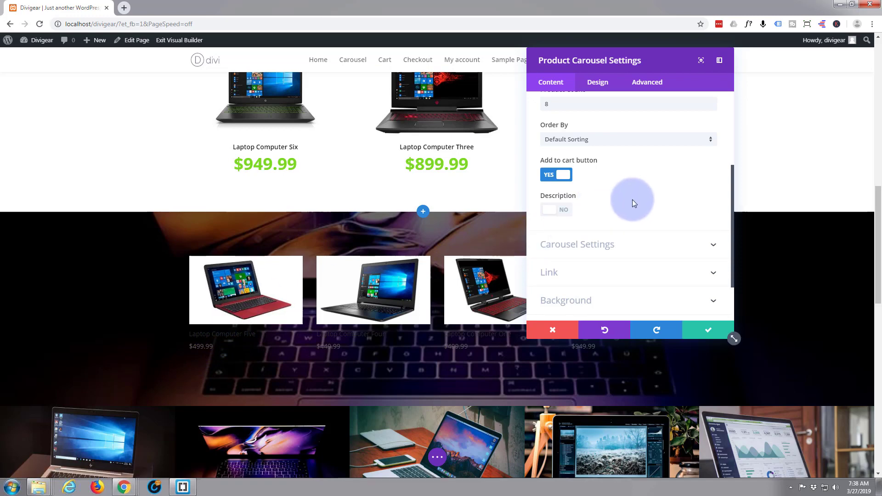
left_click(562, 211)
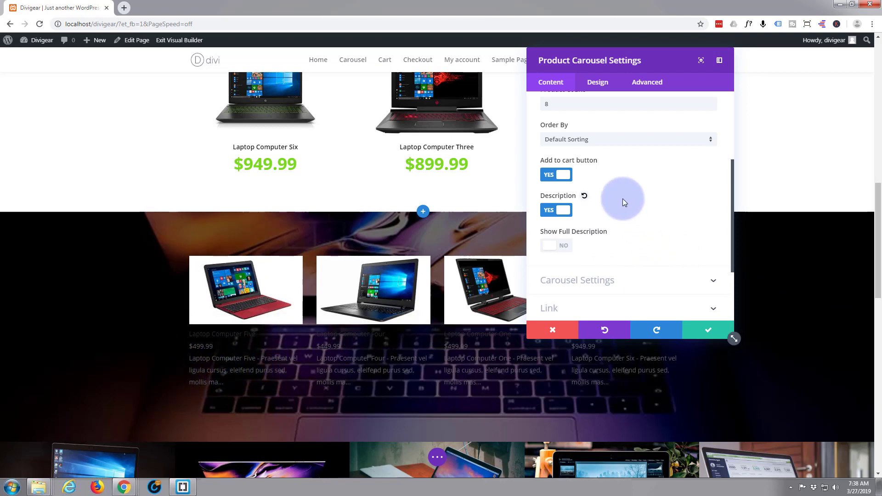
Set the carousel to show 6 columns of items on desktop.
scroll(621, 198, "down", 4)
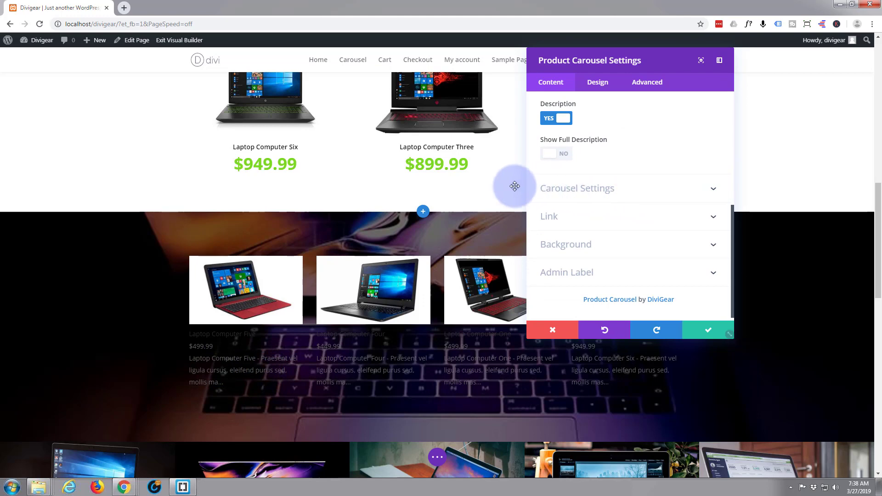
left_click(641, 195)
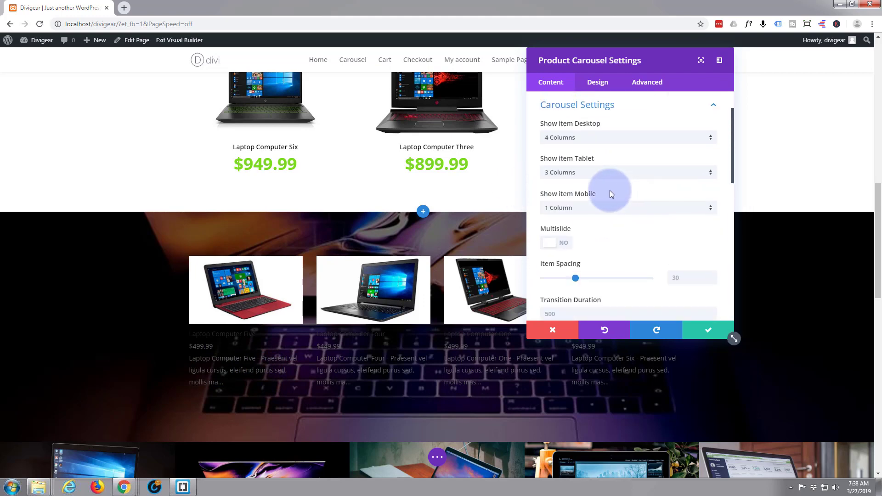
left_click(711, 141)
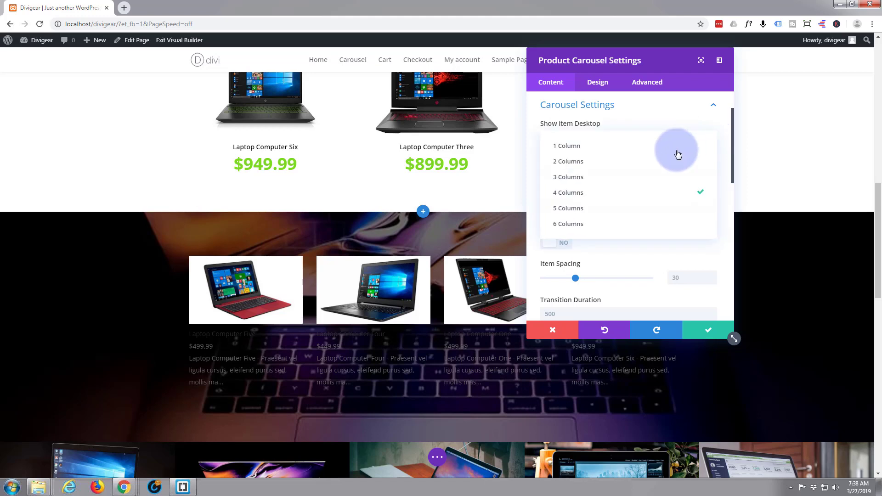
left_click(626, 225)
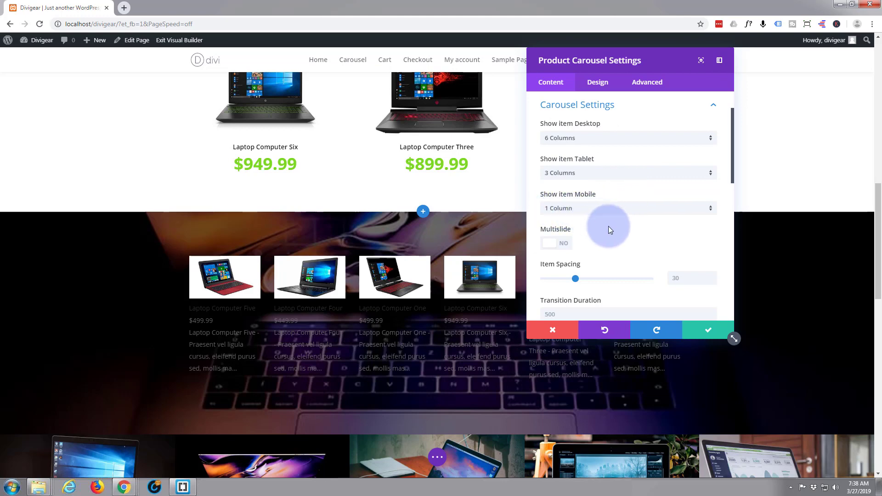
Enable Center Slide and Loop for the product carousel.
scroll(609, 225, "down", 2)
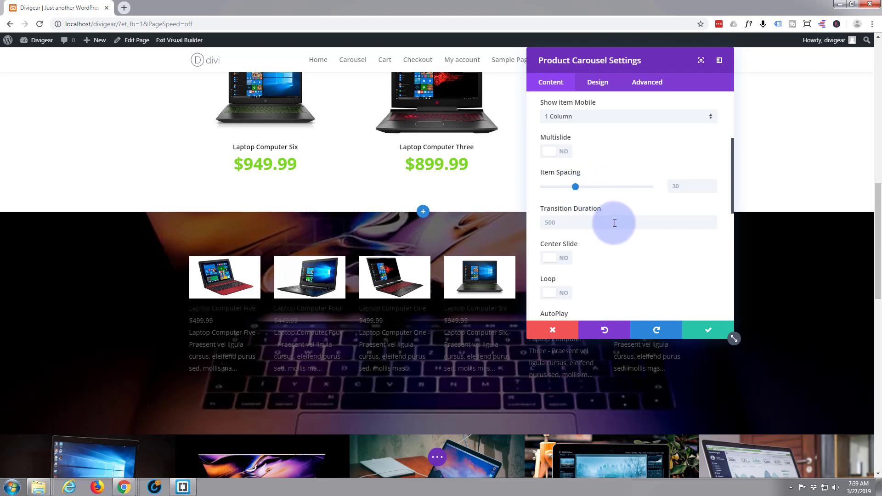
scroll(615, 223, "down", 1)
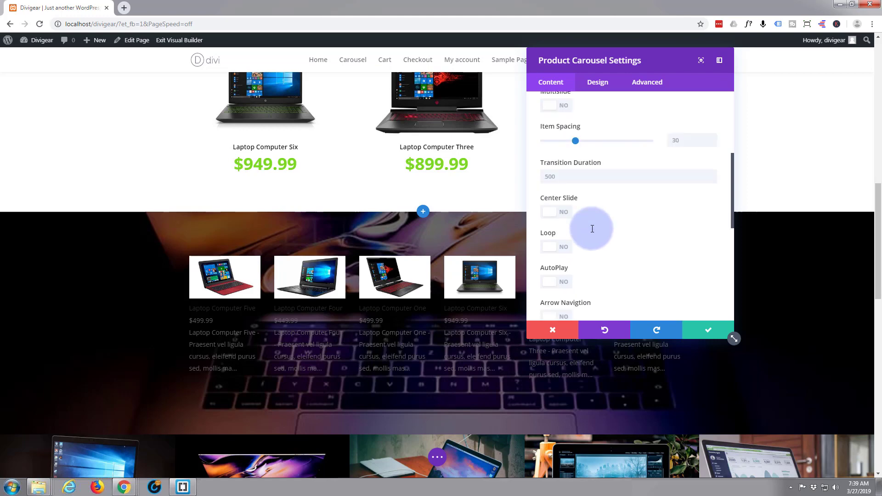
left_click(562, 213)
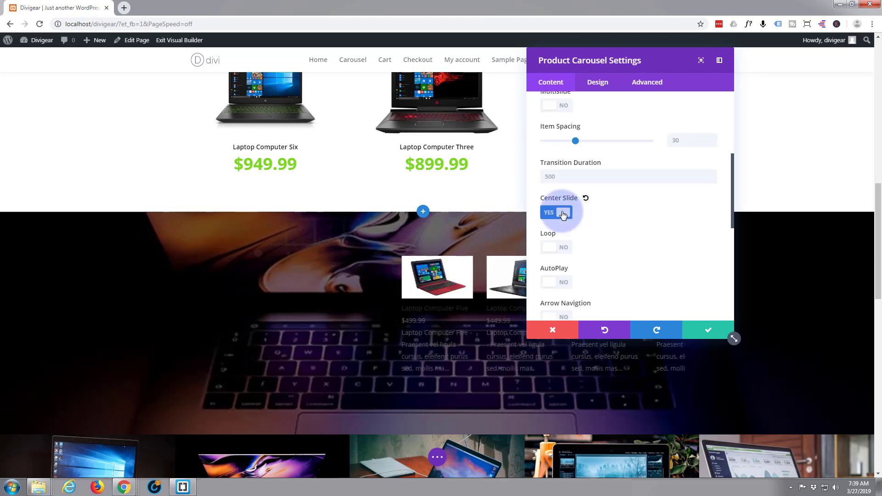
left_click(564, 249)
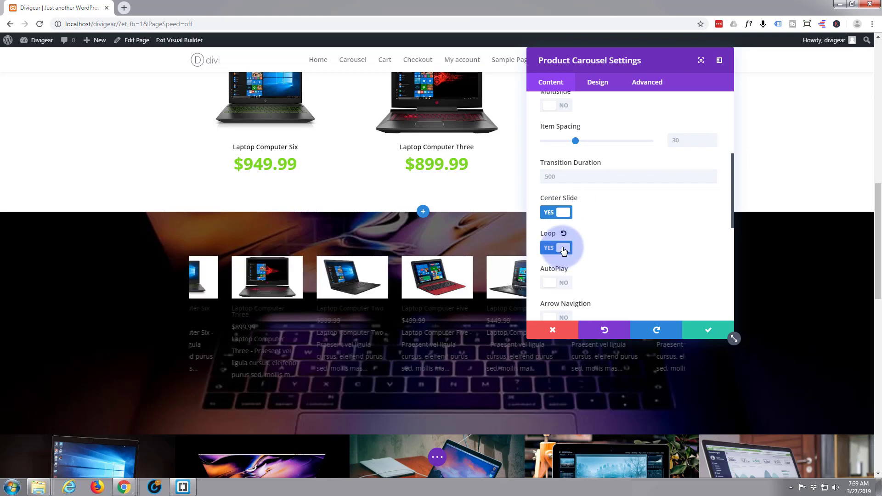
Enable AutoPlay for the carousel and turn on its pause on hover.
scroll(613, 231, "down", 1)
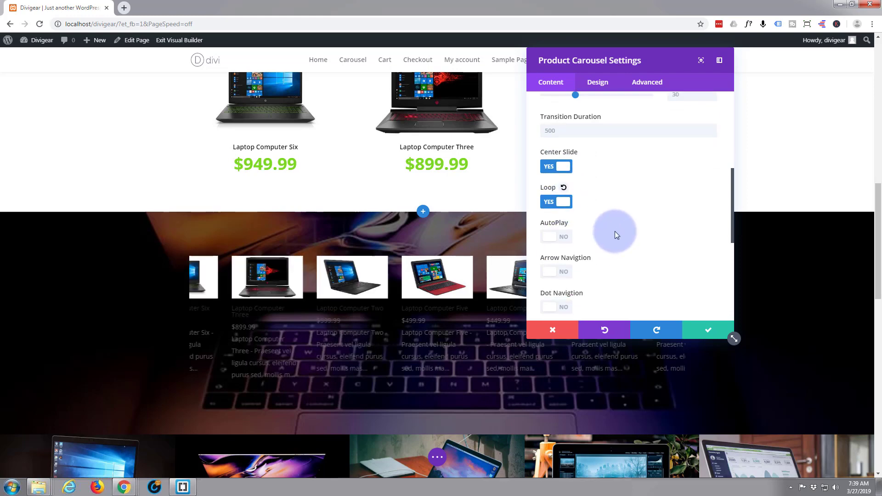
left_click(563, 236)
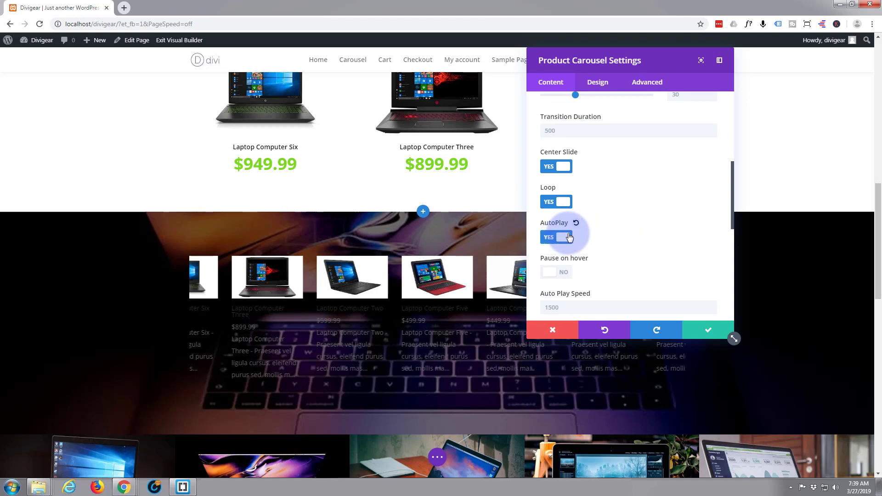
scroll(602, 227, "down", 2)
left_click(553, 181)
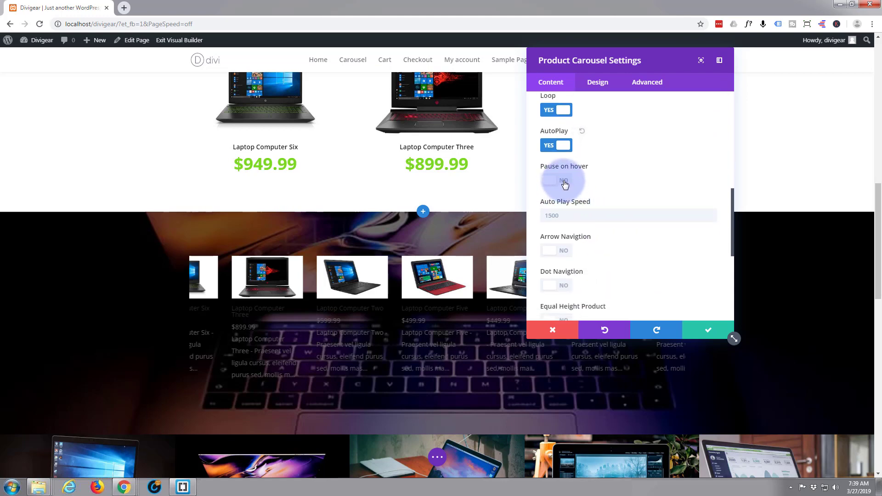
Set the carousel's auto play speed to 2000 and enable dot navigation.
mouse_move(447, 284)
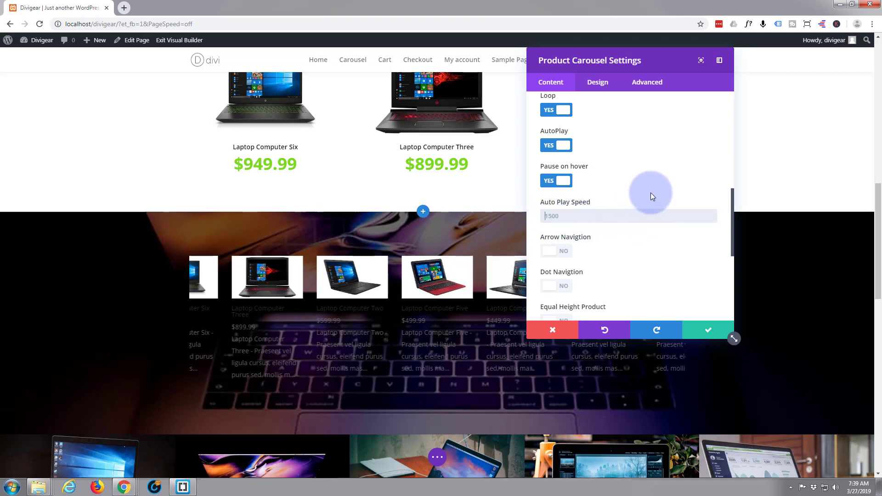
type("2000")
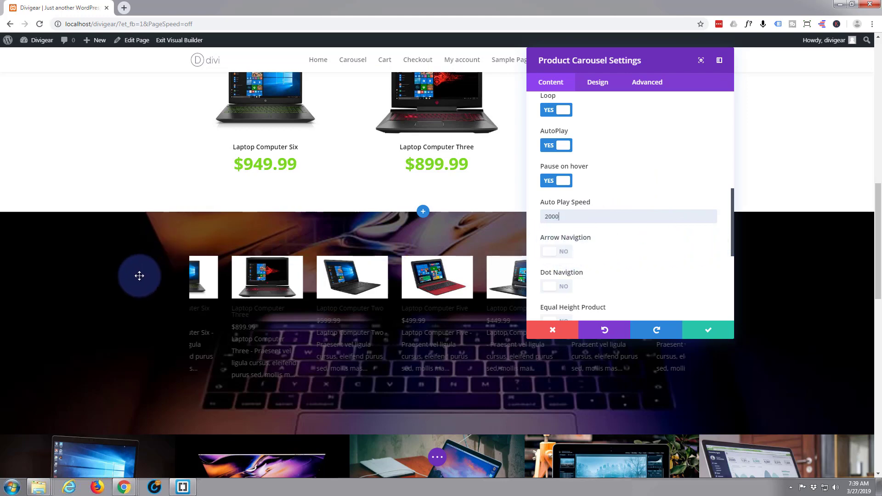
scroll(639, 244, "down", 1)
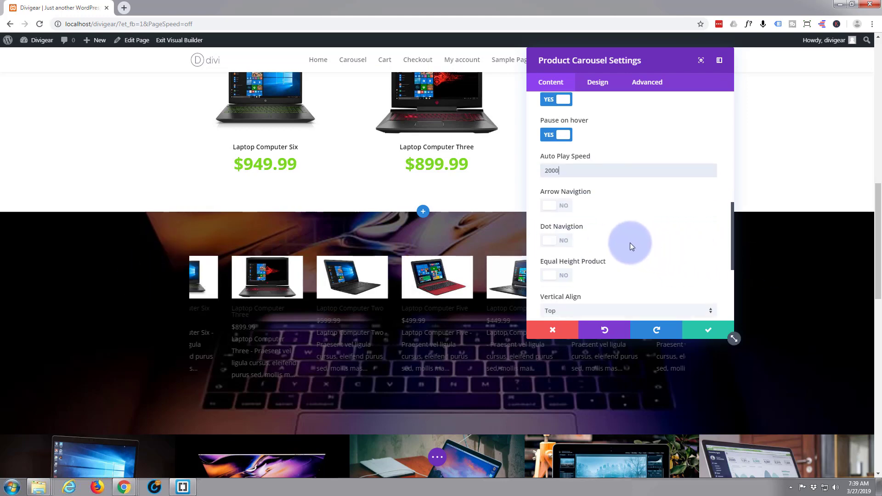
left_click(566, 242)
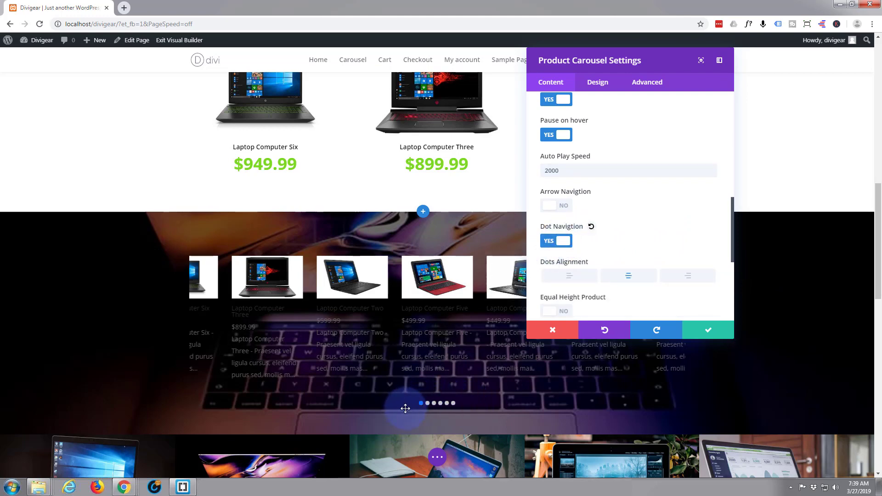
Set the product carousel's vertical alignment to Center.
scroll(622, 221, "down", 1)
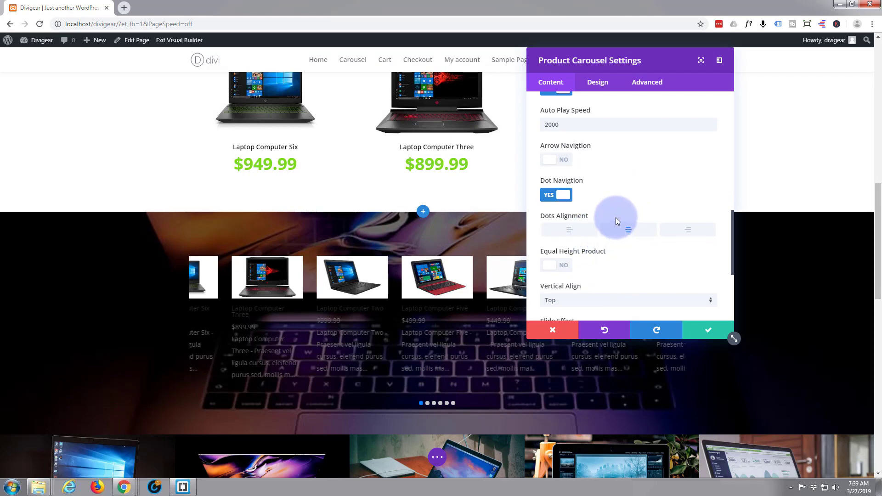
scroll(615, 216, "down", 1)
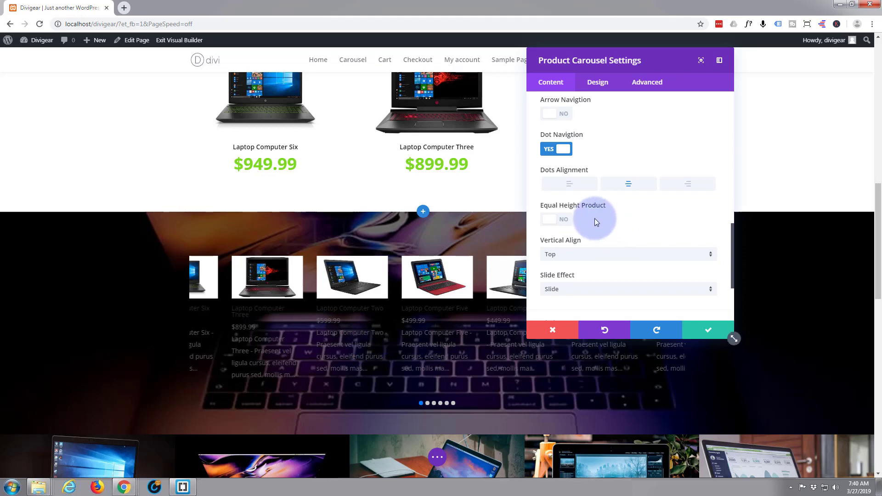
scroll(594, 217, "down", 1)
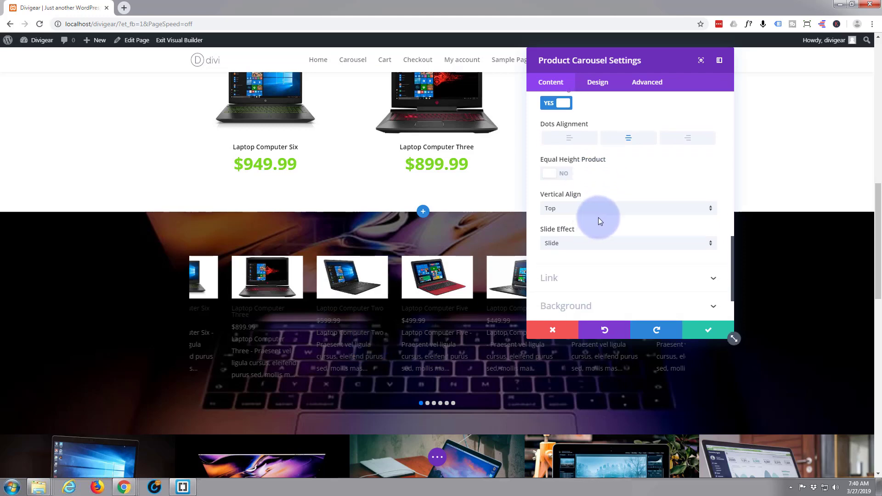
left_click(710, 212)
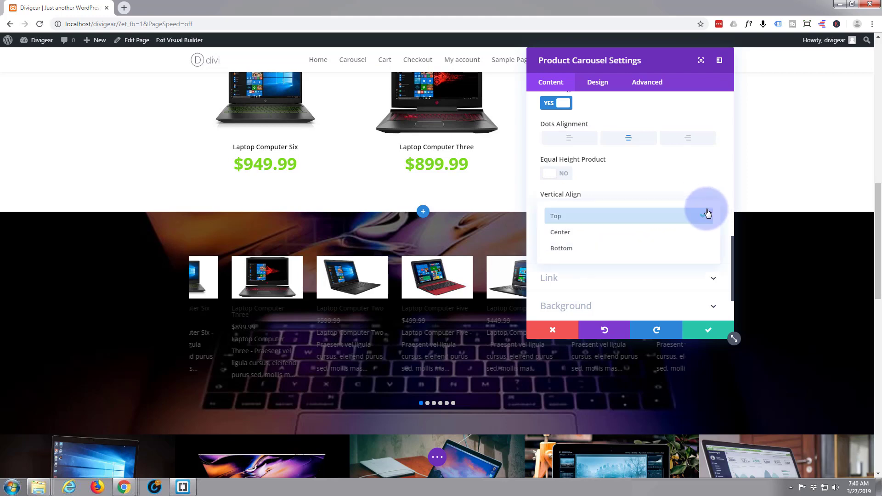
left_click(626, 233)
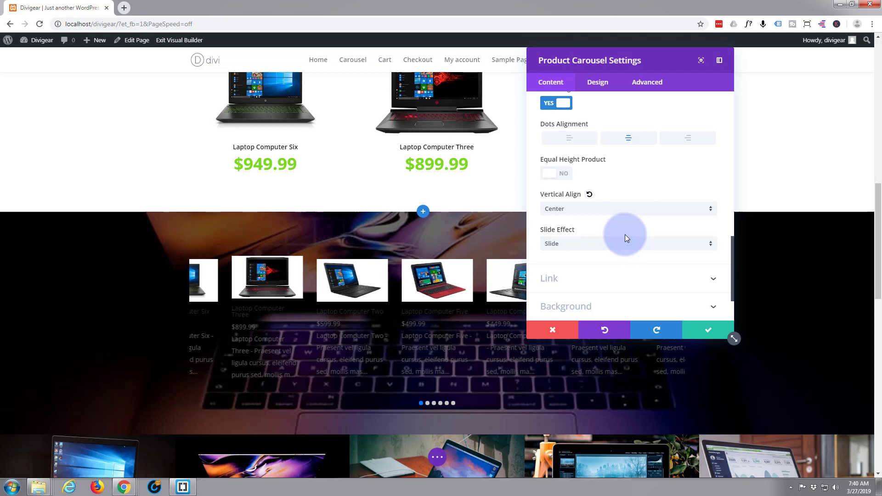
Change the carousel's slide effect to Coverflow.
scroll(593, 272, "down", 1)
scroll(592, 271, "down", 3)
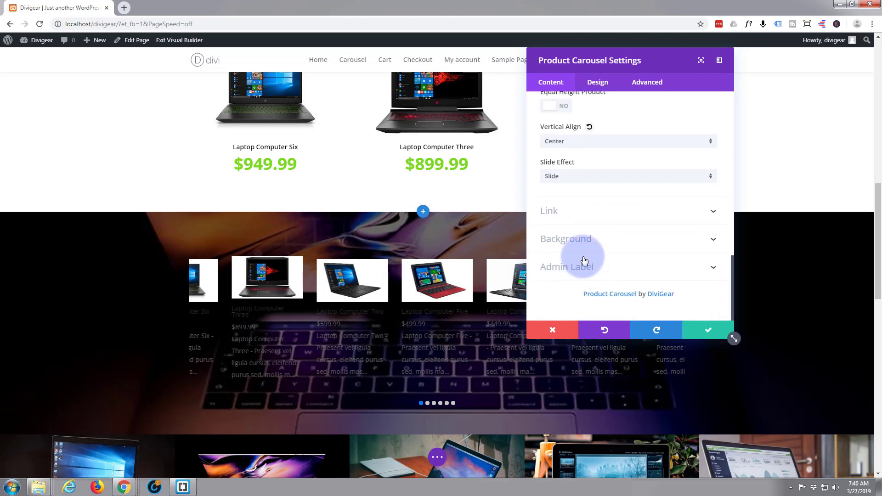
left_click(710, 180)
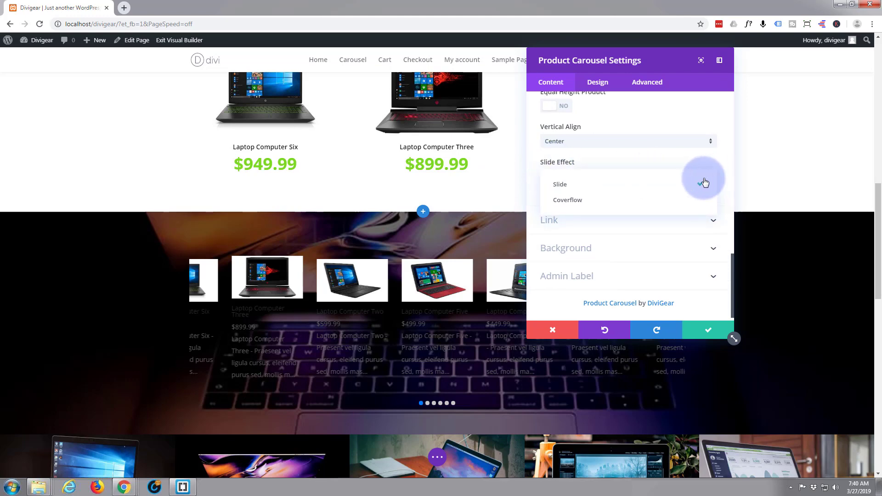
left_click(634, 201)
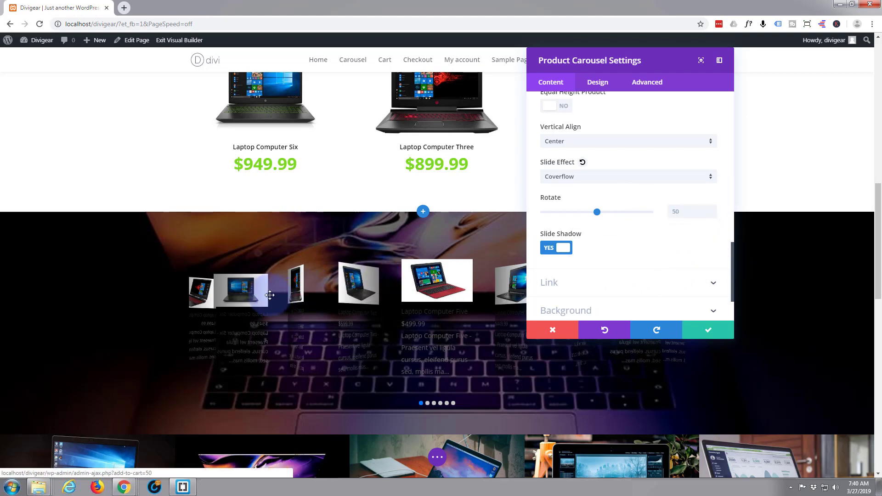
mouse_move(246, 302)
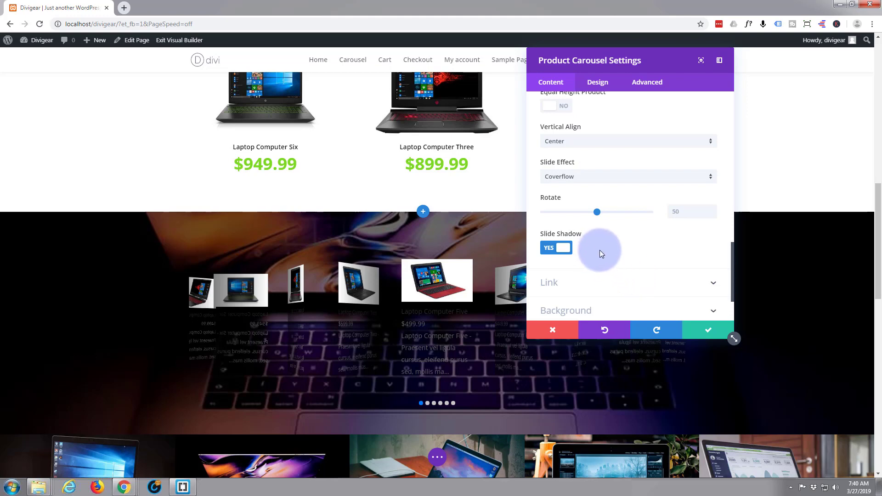
Give the carousel items a blue background color, #0c71c3.
scroll(599, 247, "down", 2)
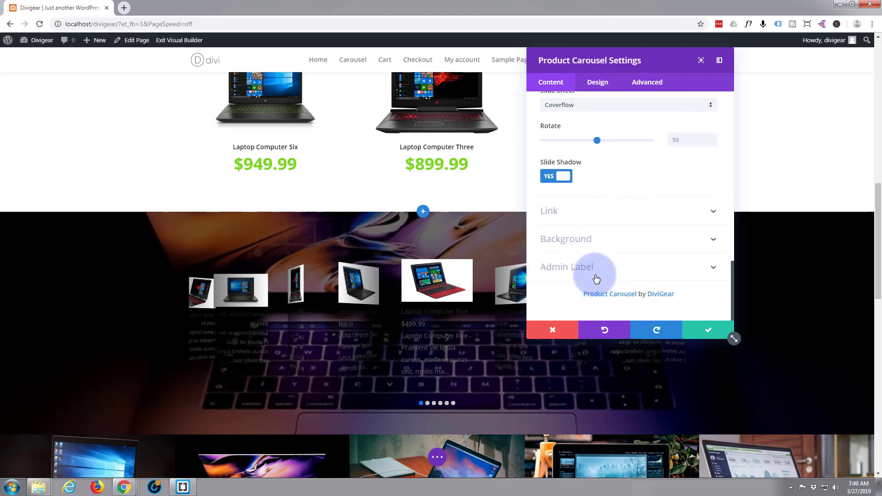
left_click(605, 241)
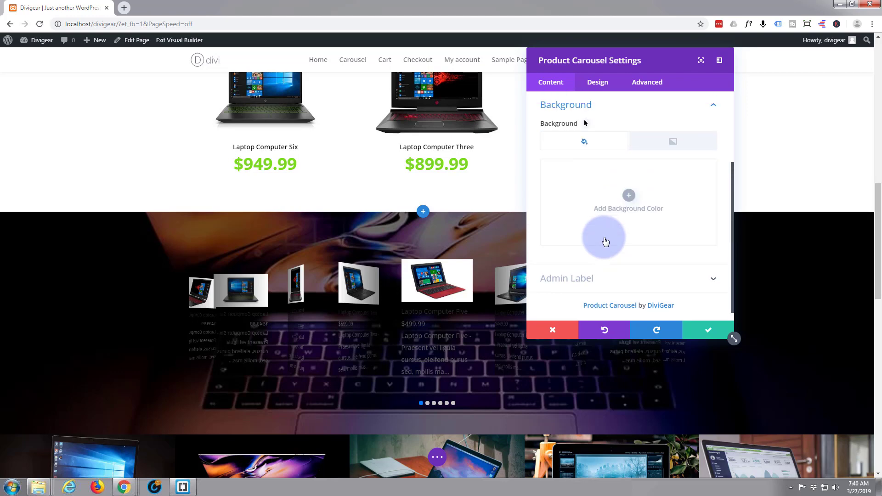
left_click(629, 195)
left_click(676, 248)
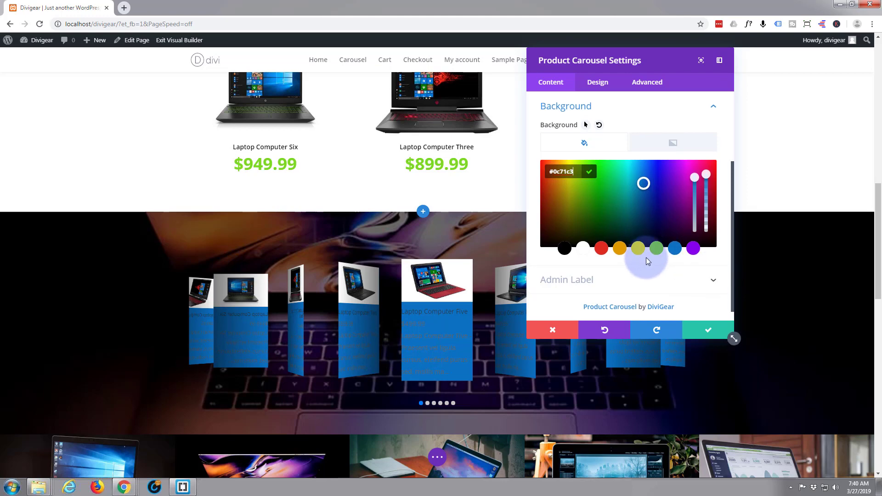
Turn off the product description in the carousel's content settings.
scroll(645, 257, "up", 3)
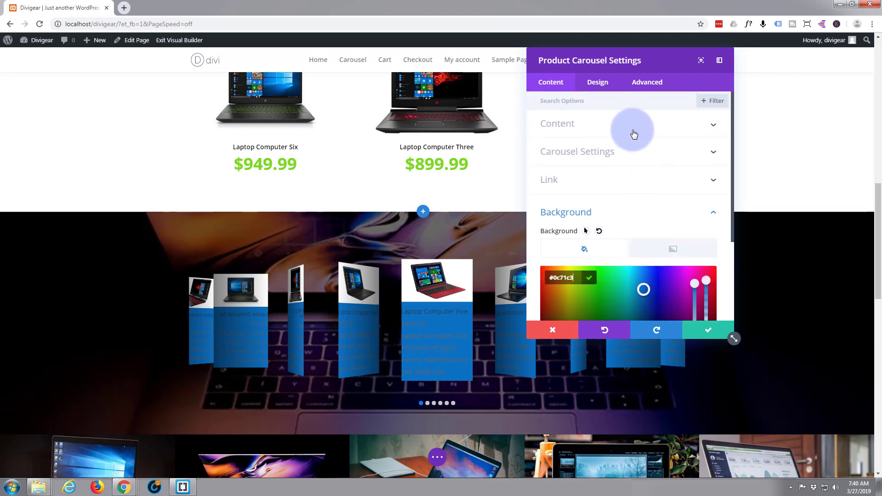
left_click(634, 133)
scroll(638, 200, "down", 3)
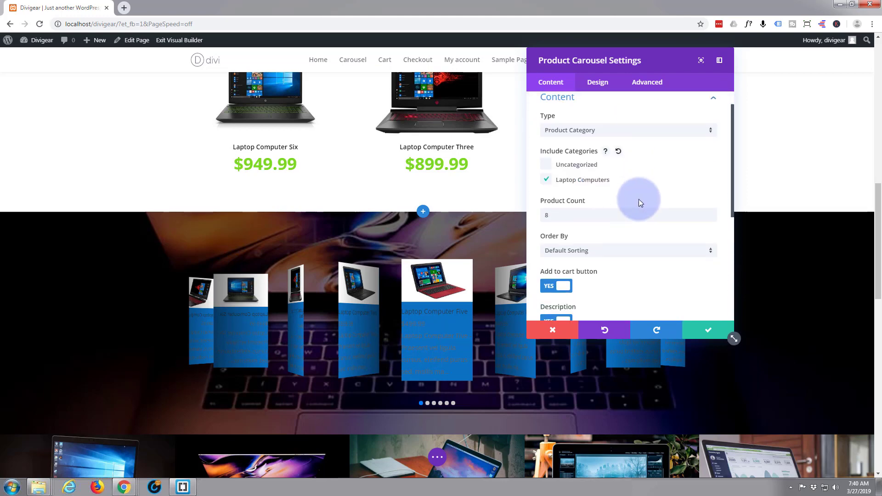
scroll(638, 199, "down", 2)
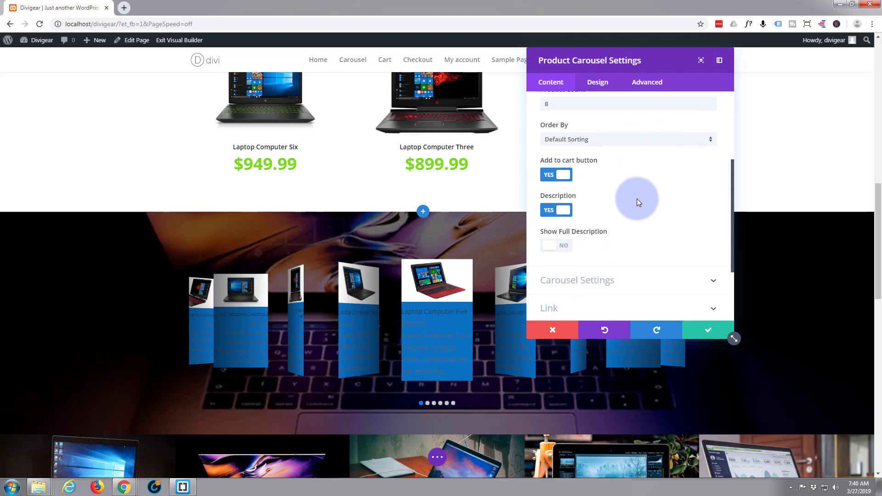
left_click(555, 210)
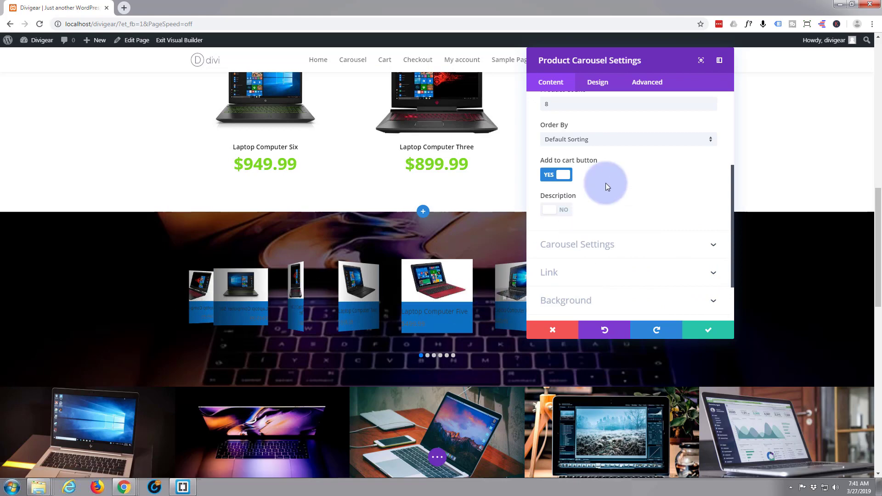
Move the settings window clear of the carousel and set the Coverflow rotation to 15.
left_click_drag(666, 71, 819, 126)
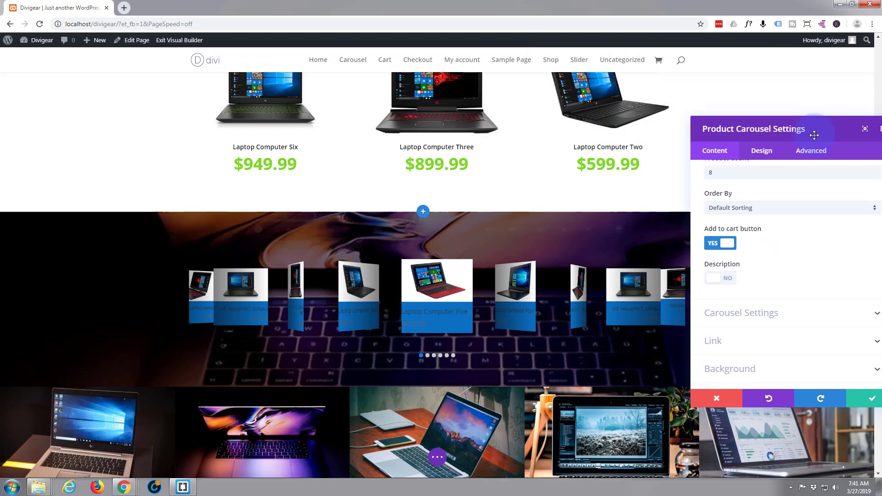
left_click(758, 316)
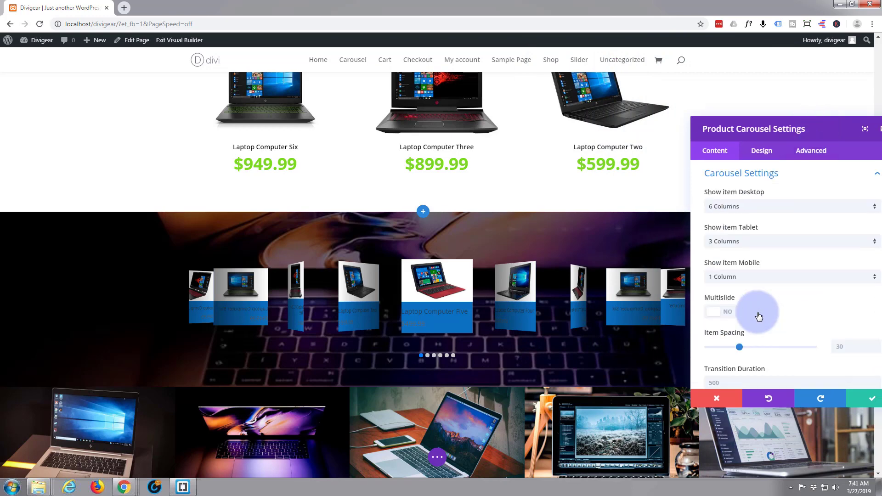
scroll(753, 287, "down", 2)
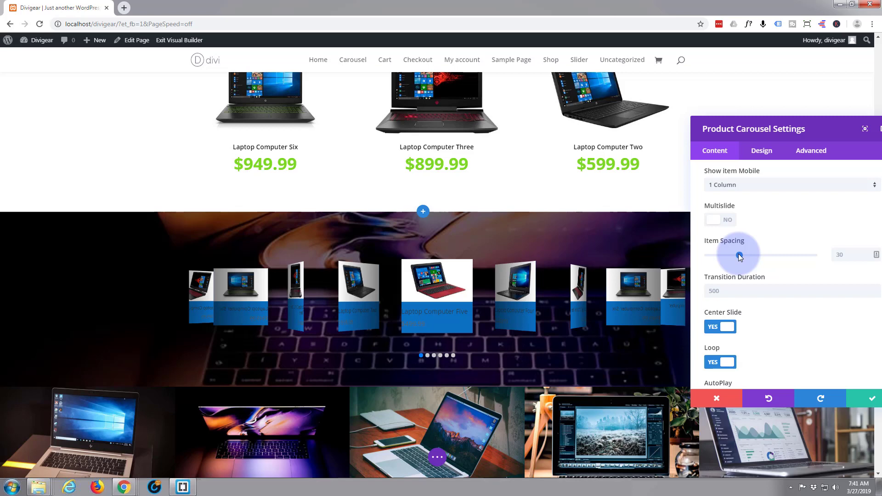
scroll(737, 254, "down", 4)
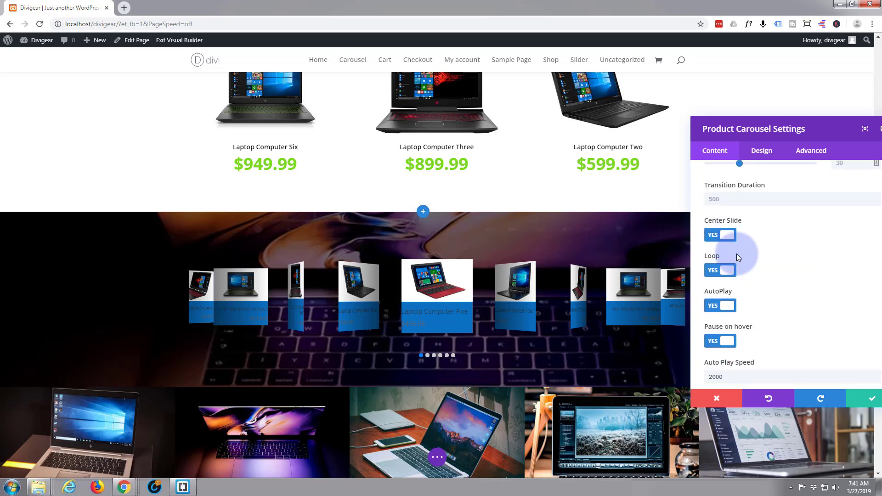
scroll(737, 254, "down", 3)
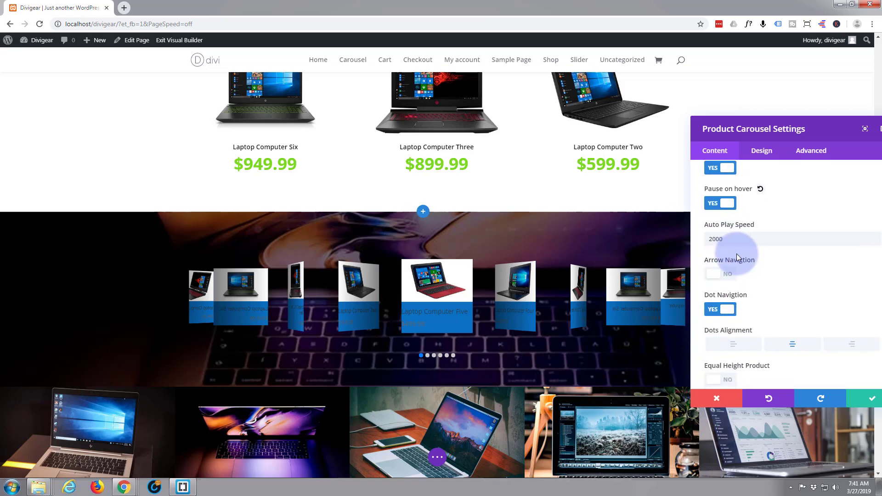
scroll(737, 258, "up", 7)
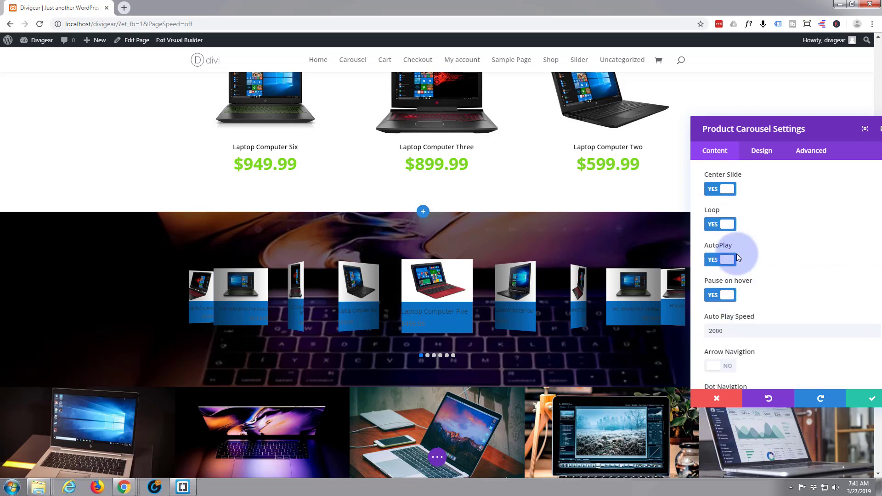
scroll(736, 253, "up", 2)
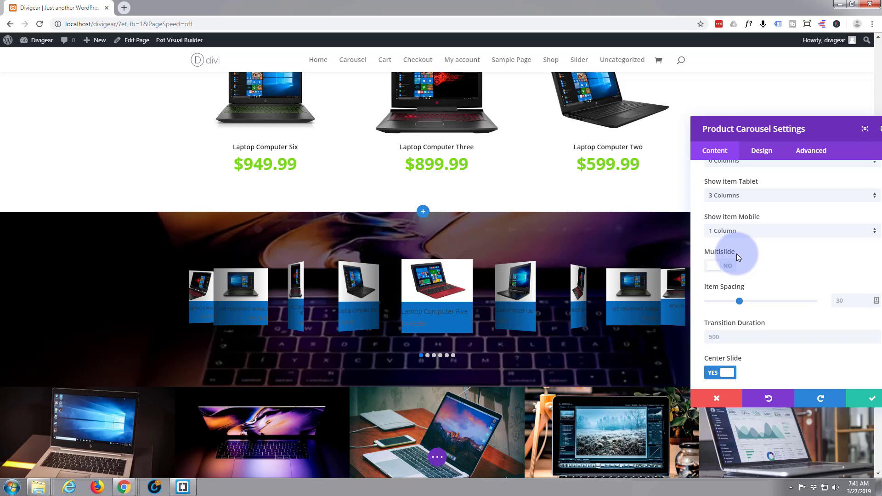
scroll(737, 254, "down", 3)
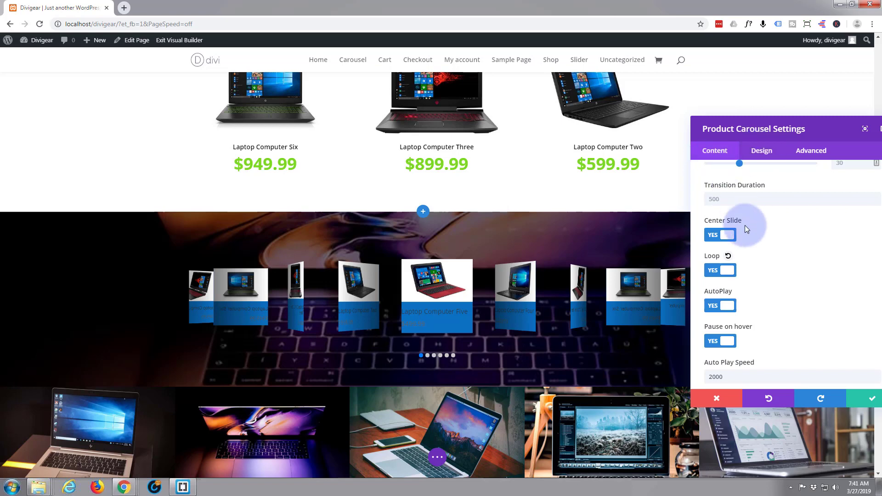
scroll(745, 225, "down", 3)
scroll(745, 227, "down", 6)
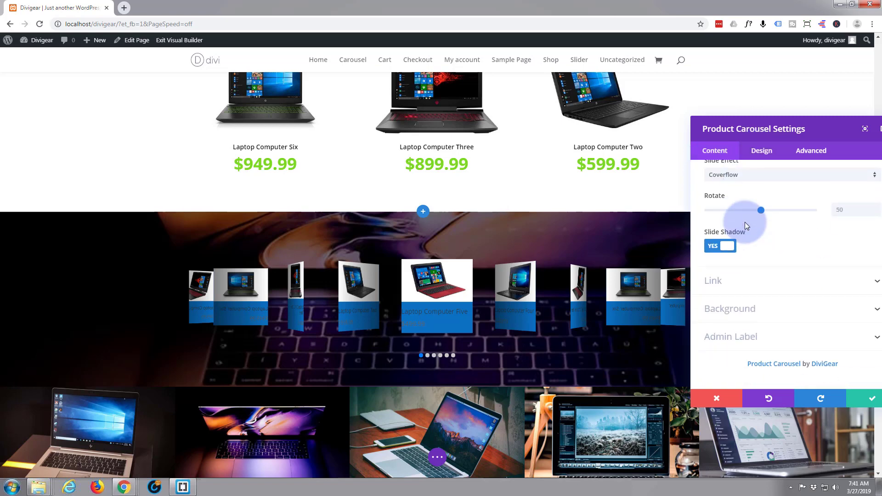
scroll(745, 222, "up", 3)
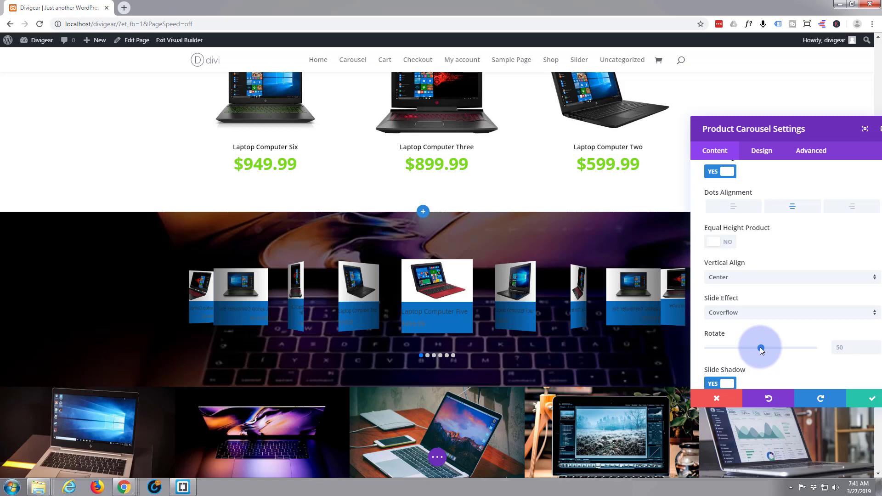
left_click_drag(760, 347, 724, 352)
mouse_move(776, 125)
left_mouse_down()
mouse_move(845, 115)
mouse_move(770, 124)
left_mouse_up()
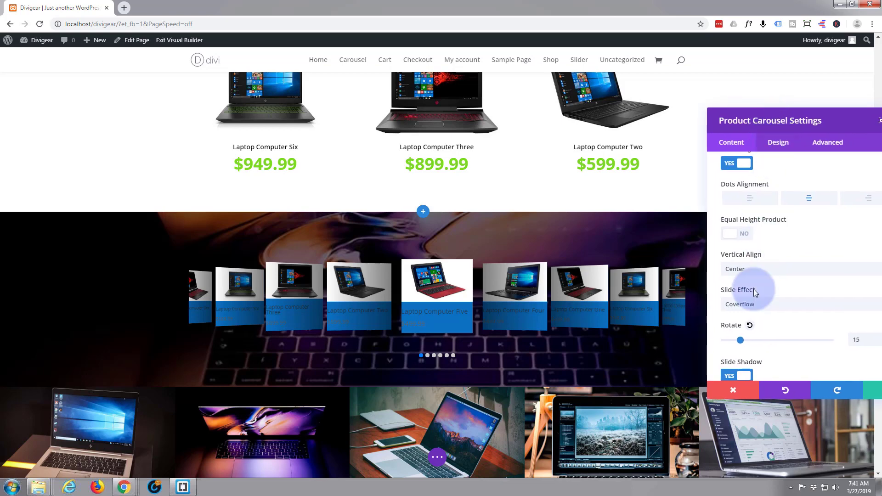
Reduce the spacing between carousel items to 0.
scroll(768, 304, "up", 5)
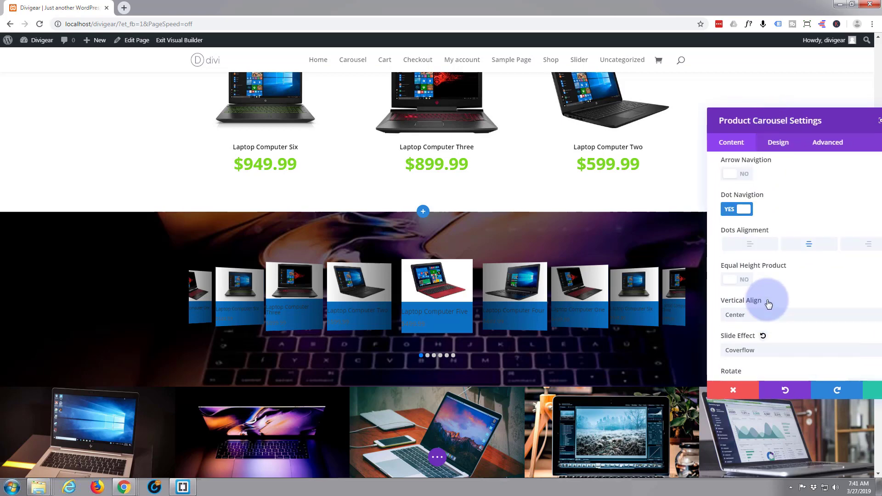
scroll(767, 299, "up", 3)
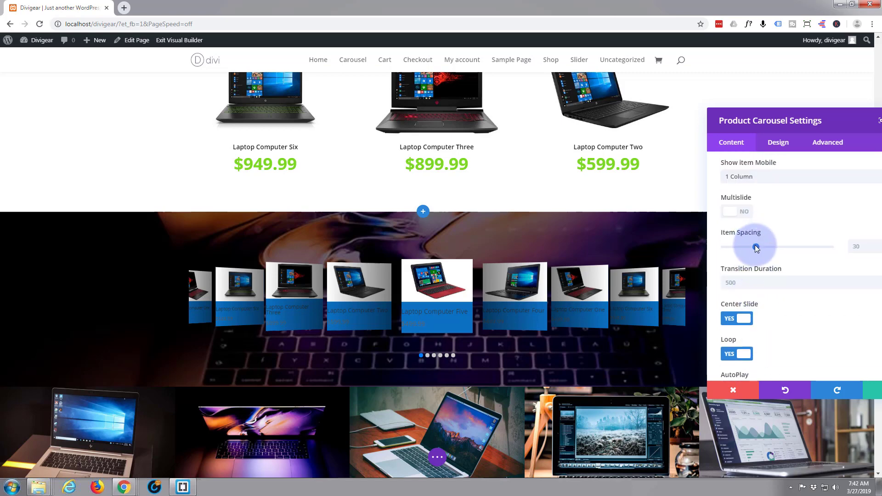
left_click_drag(756, 247, 724, 252)
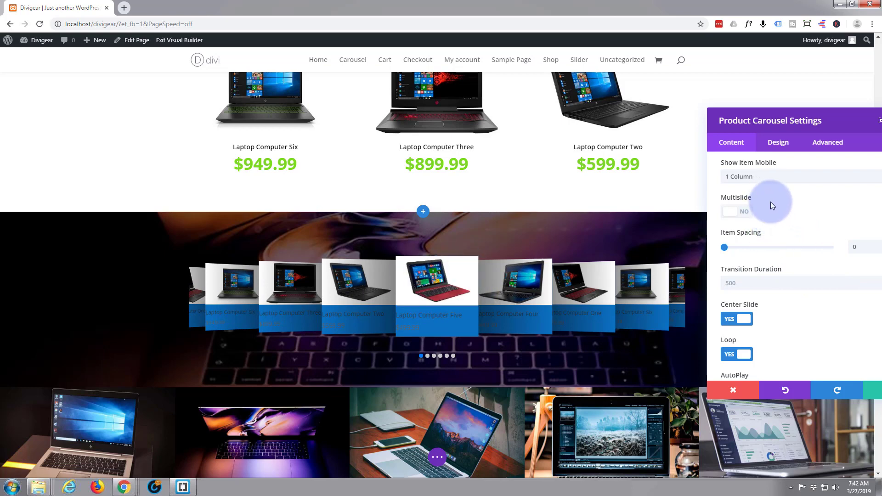
Style the carousel's product titles as bold, center-aligned text in white, #ffffff.
scroll(770, 201, "down", 2)
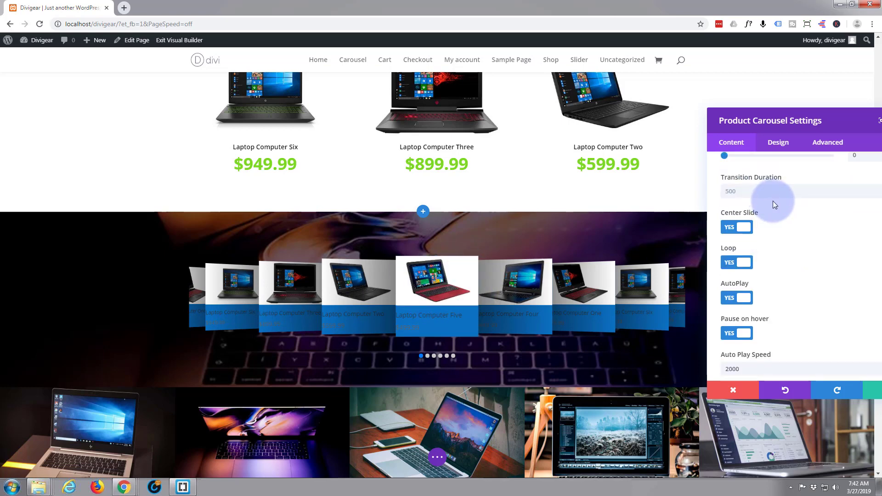
scroll(772, 200, "up", 5)
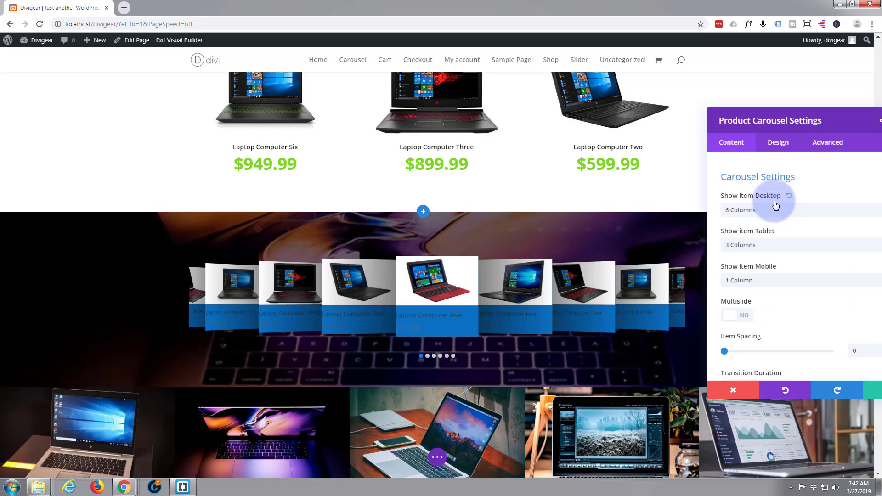
left_click(778, 144)
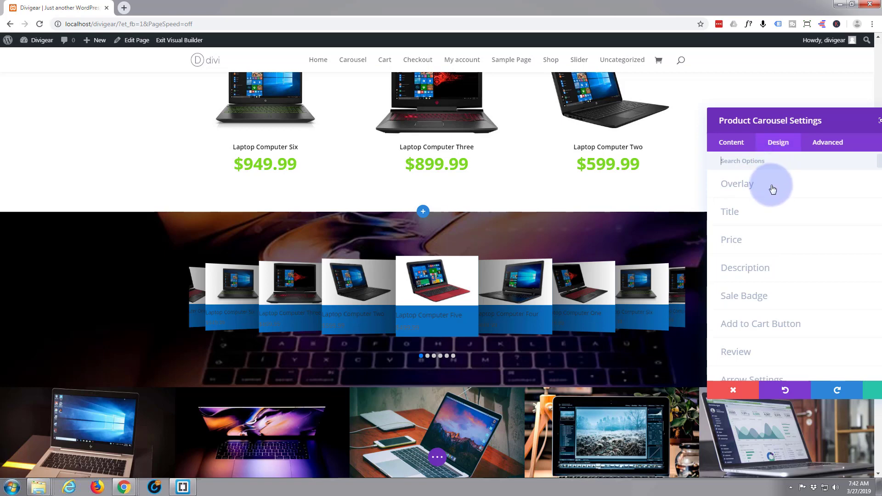
left_click(758, 211)
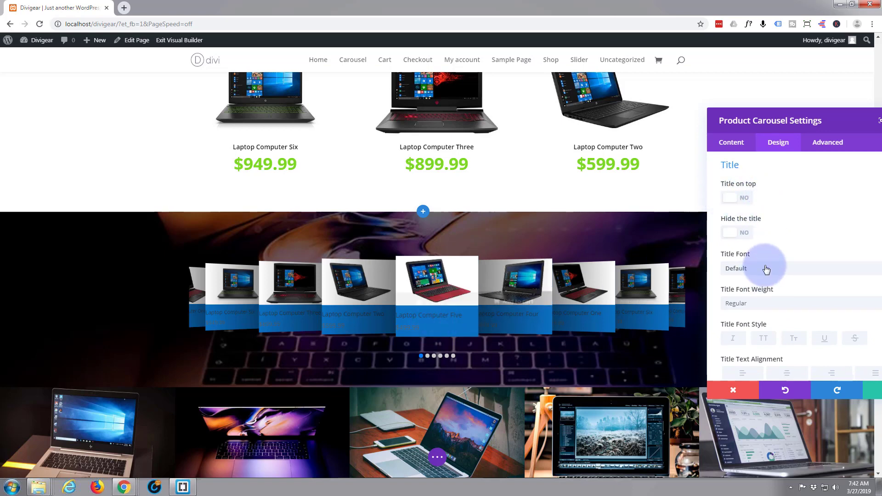
scroll(771, 210, "down", 1)
scroll(771, 210, "down", 1)
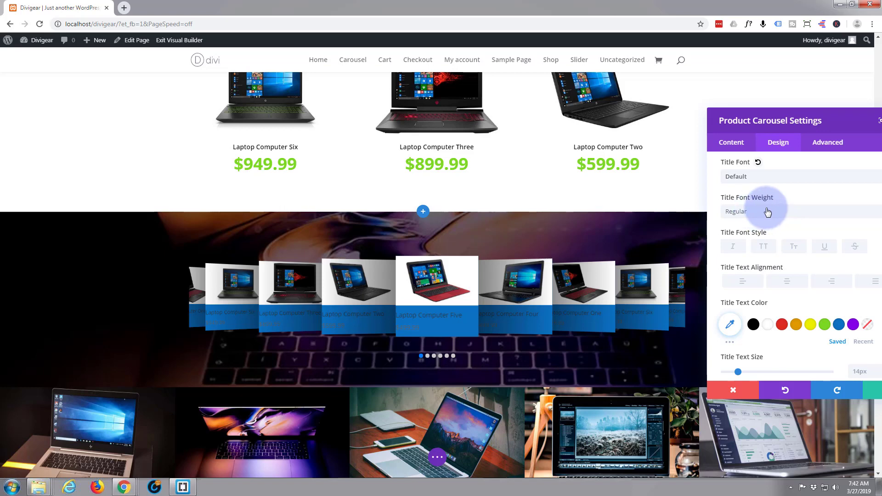
left_click(754, 214)
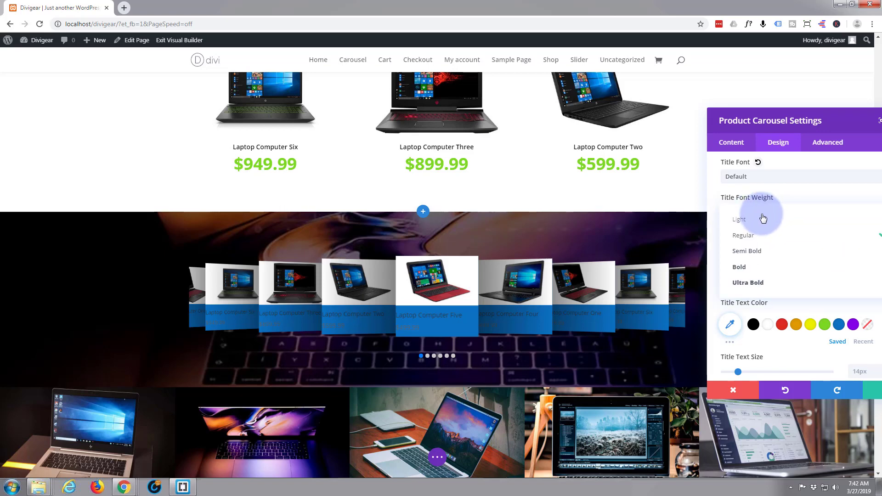
left_click(748, 271)
left_click(768, 326)
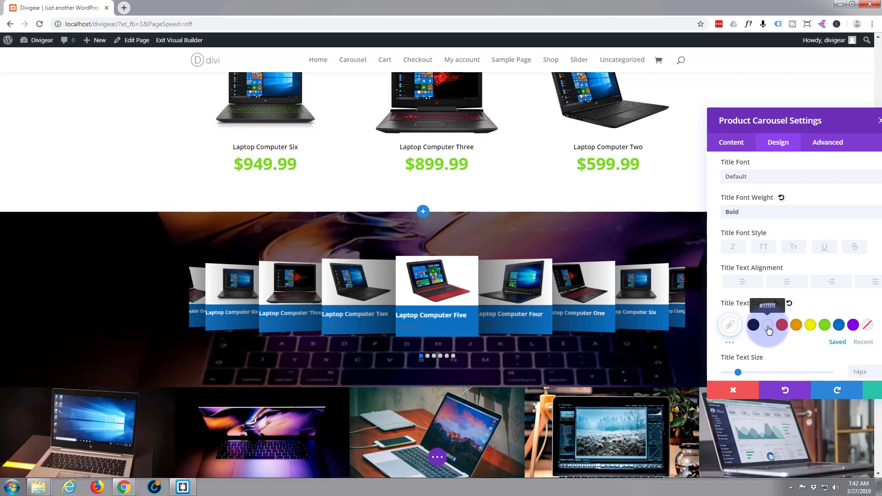
left_click(786, 282)
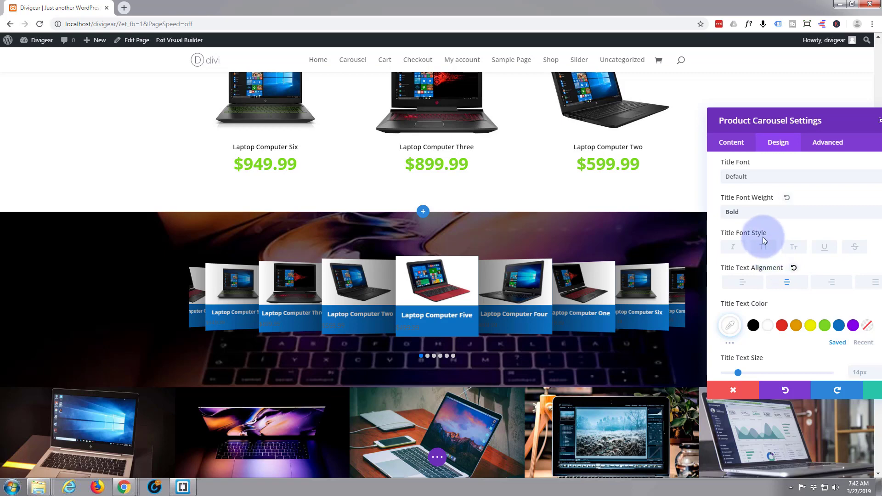
Style the carousel's product prices as bold, center-aligned text in green.
scroll(762, 236, "down", 2)
scroll(763, 236, "down", 2)
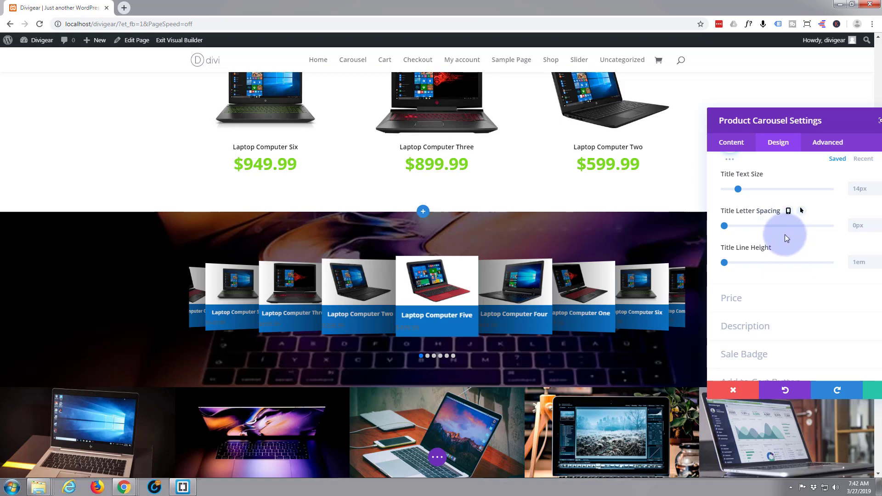
scroll(784, 233, "down", 1)
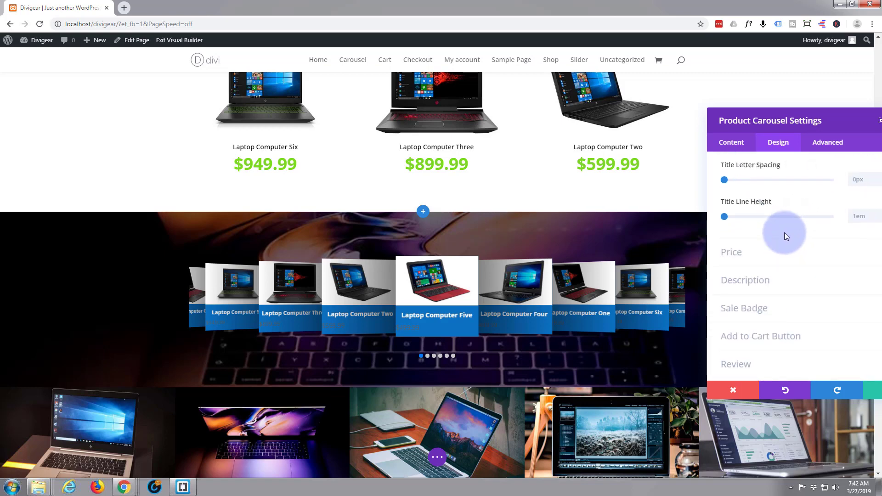
left_click(771, 251)
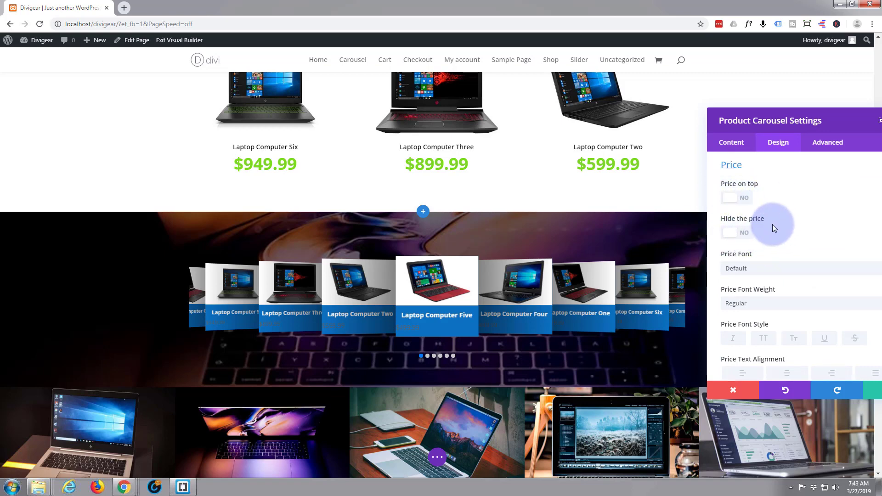
scroll(772, 224, "down", 2)
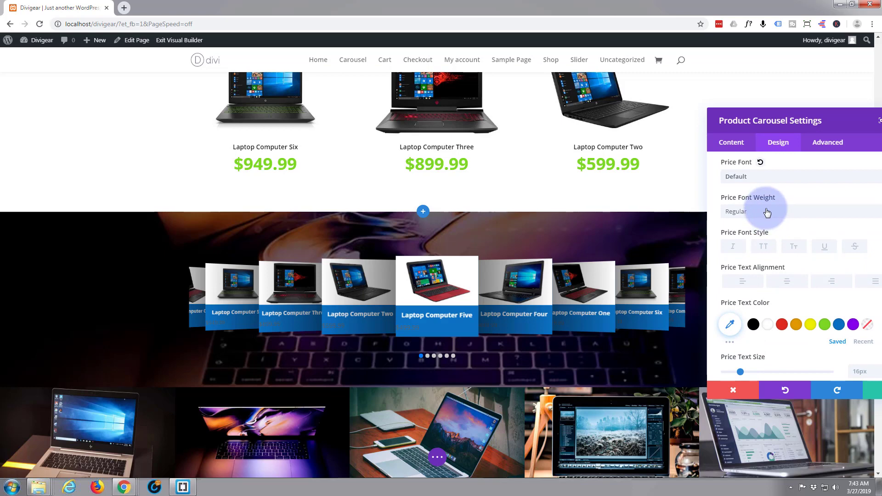
left_click(766, 212)
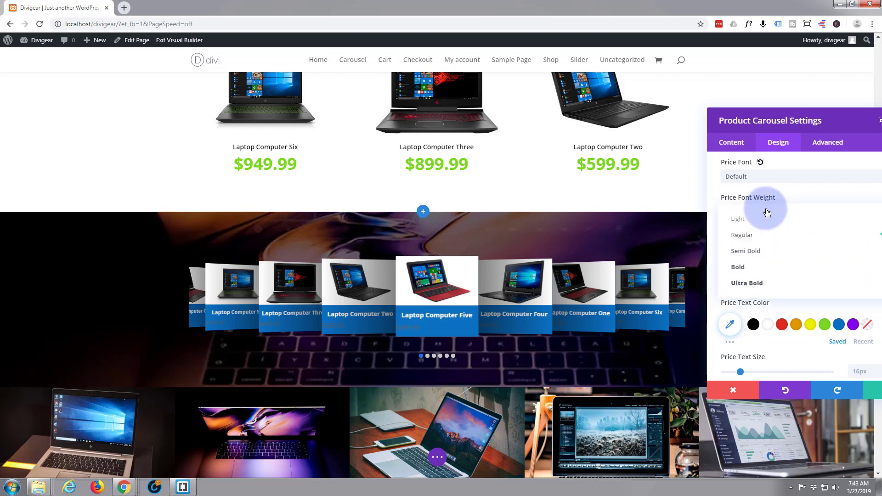
left_click(745, 265)
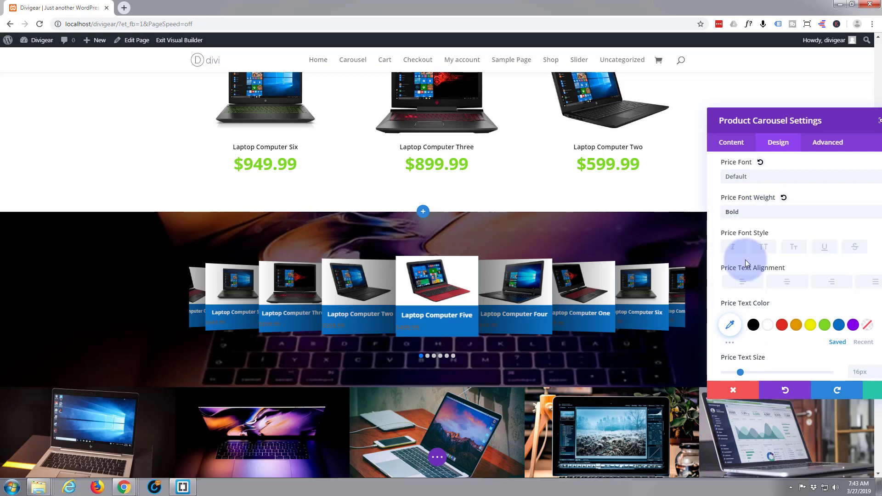
left_click(788, 282)
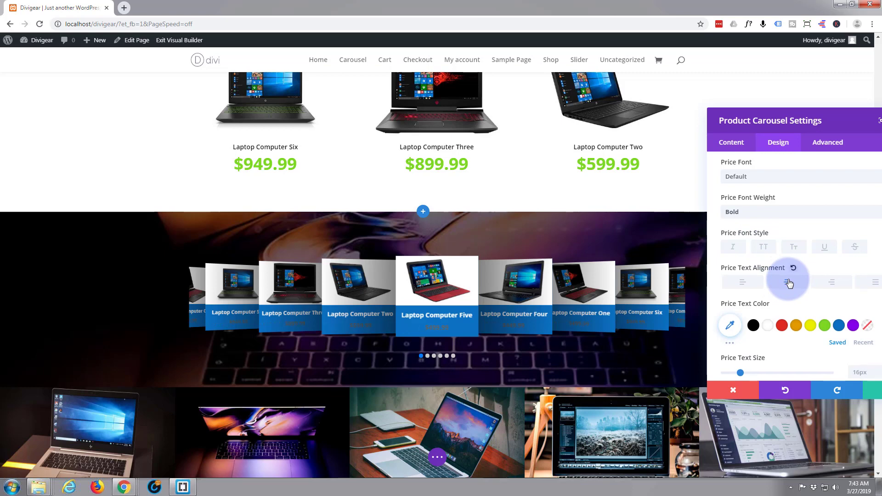
left_click(824, 326)
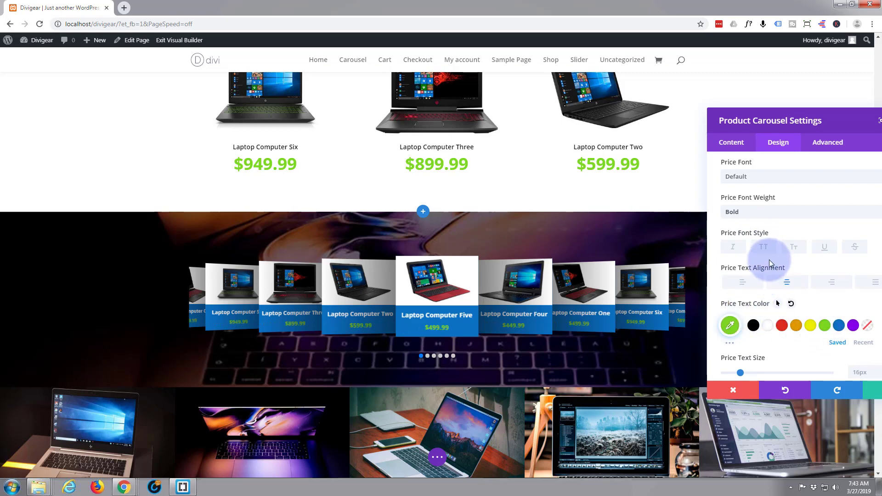
Set the price text size to 23px and the price line height to 1.5em.
scroll(769, 260, "down", 2)
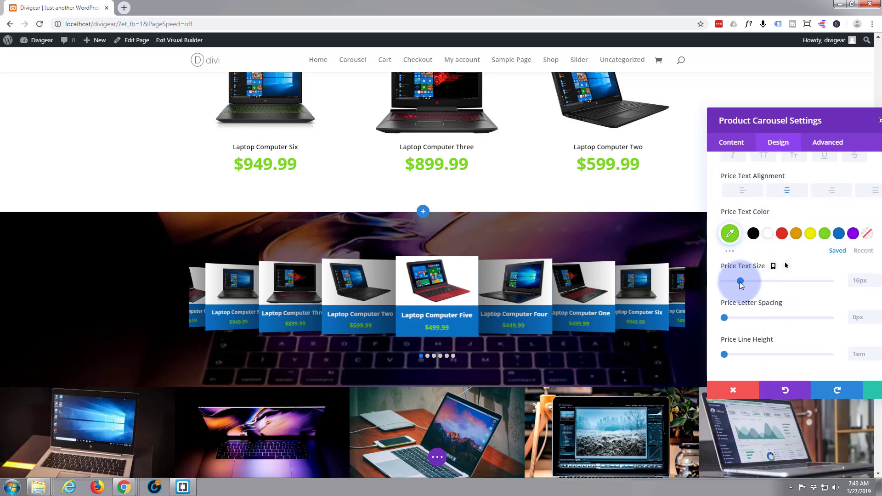
left_click_drag(743, 281, 748, 282)
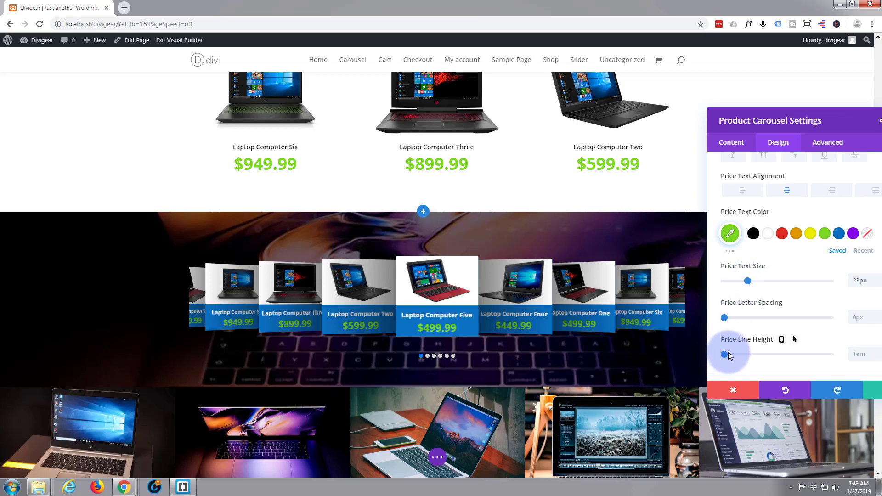
left_click_drag(728, 353, 752, 354)
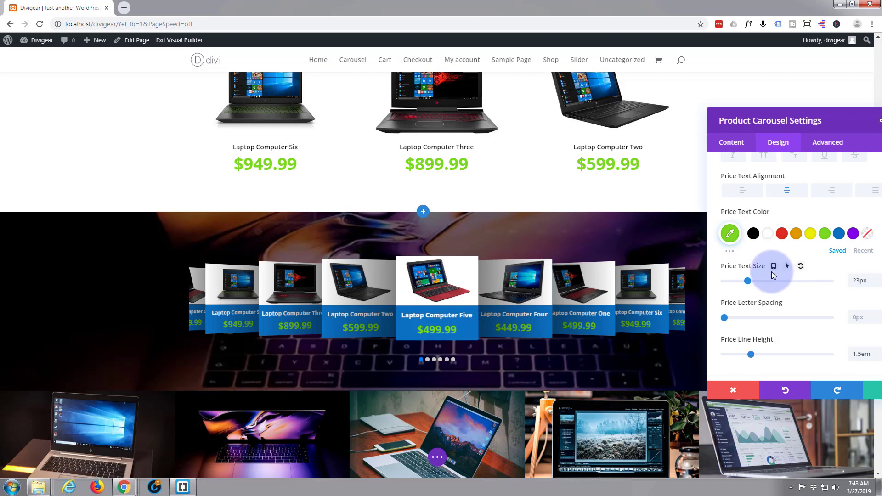
Give the Add to Cart button a purple background for both its normal and hover states.
scroll(772, 272, "down", 4)
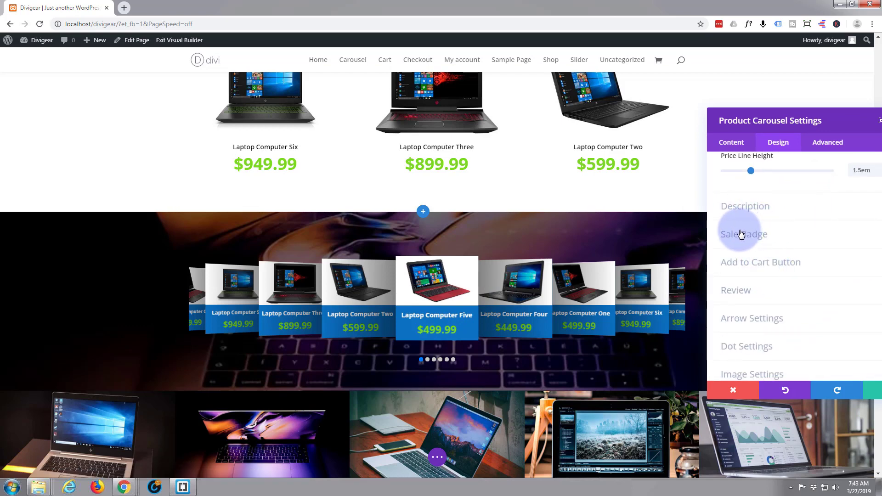
left_click(748, 268)
left_click(750, 262)
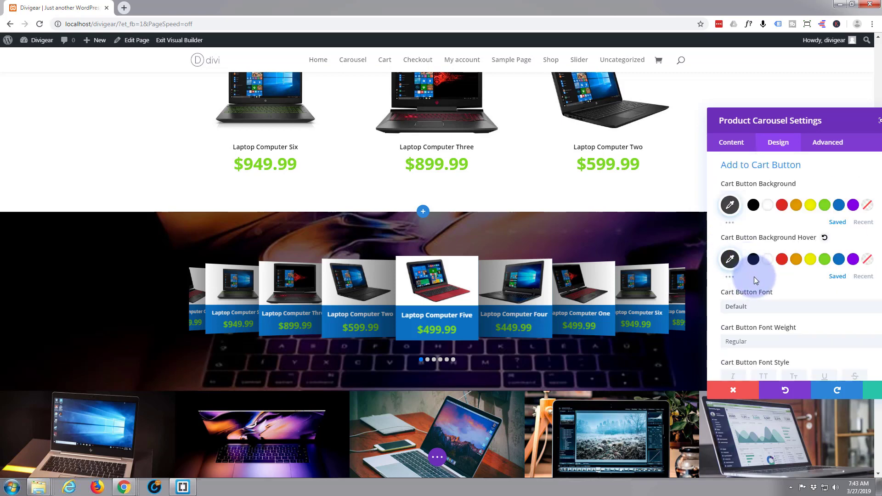
left_click(853, 205)
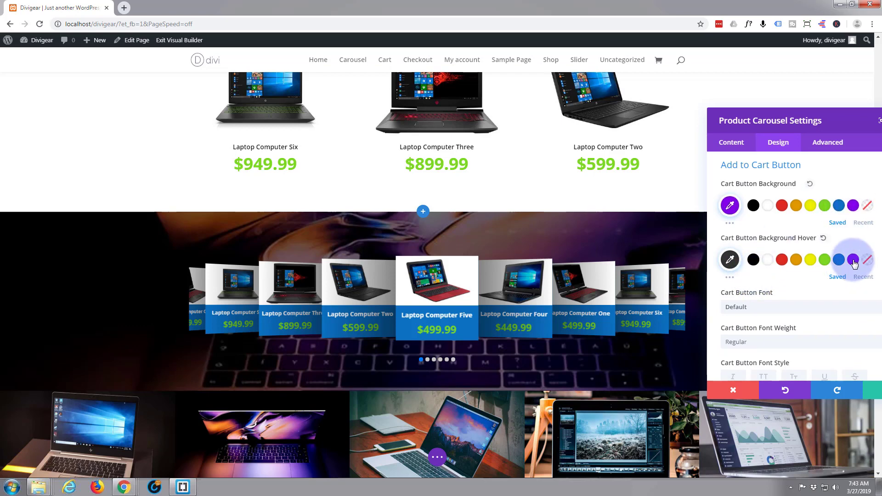
left_click(854, 262)
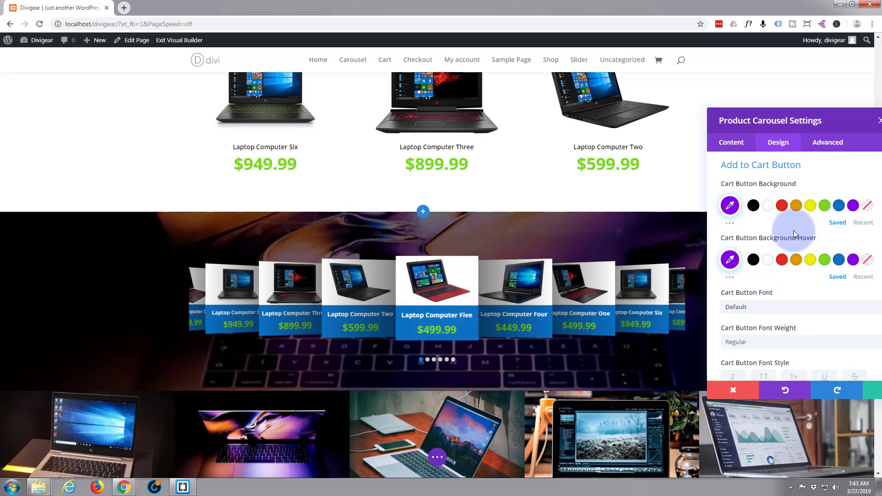
Make the Add to Cart button's normal purple background semi-transparent, rgba(131,0,233,0.71).
left_click(865, 208)
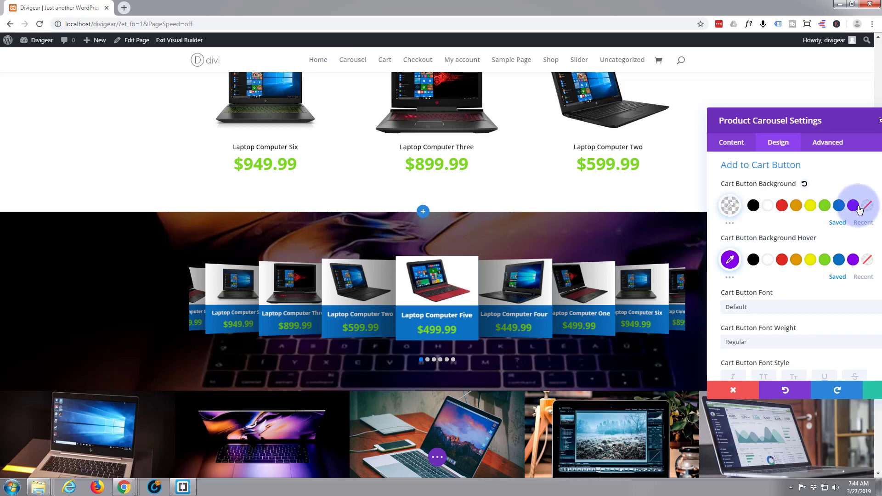
left_click(852, 207)
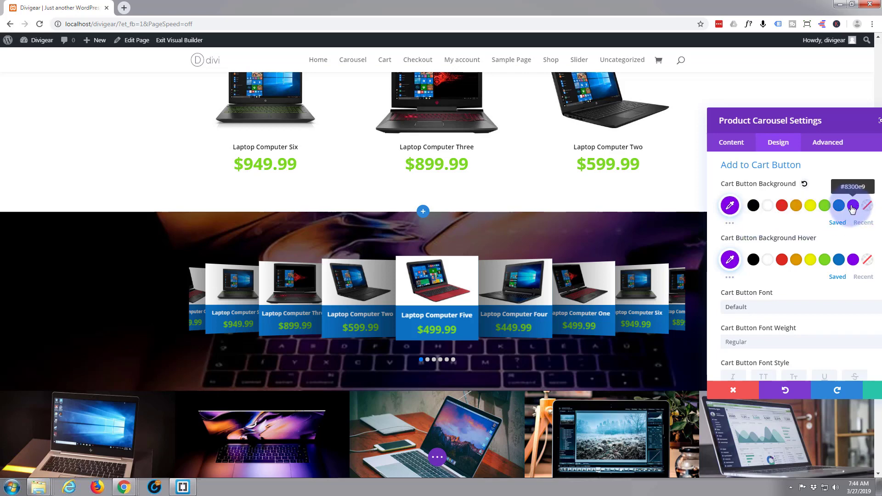
left_click(729, 205)
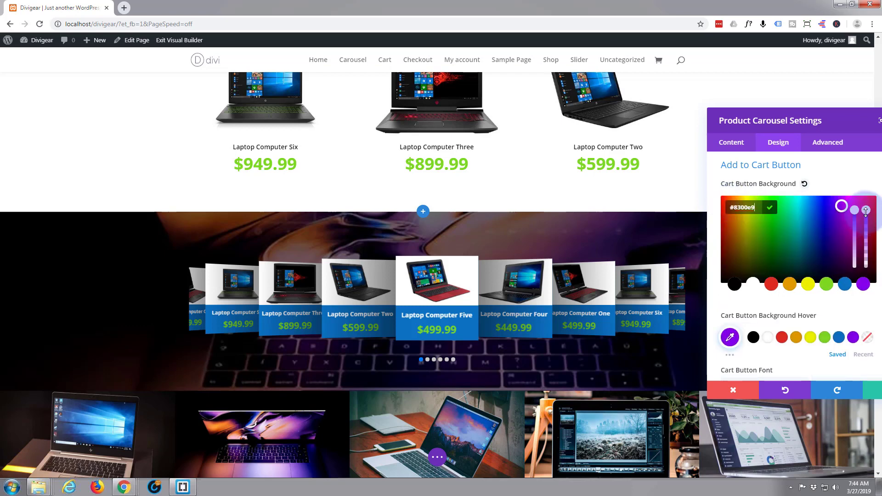
left_click_drag(866, 211, 869, 234)
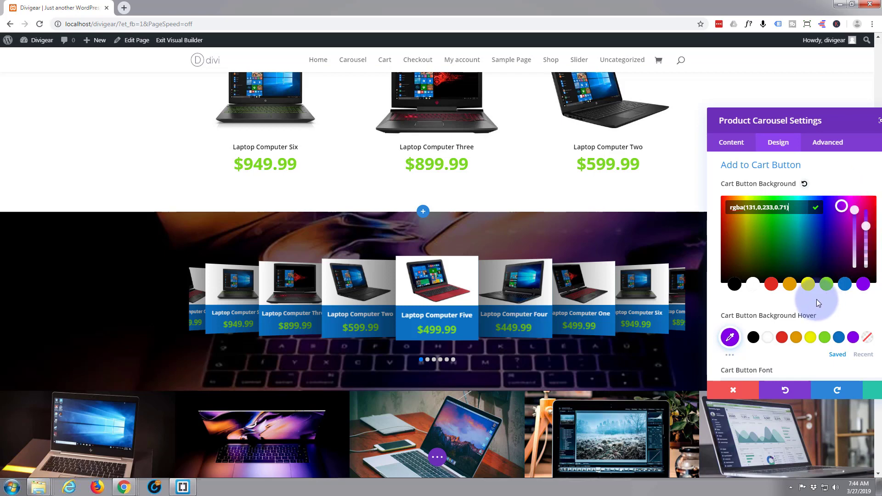
Make the Add to Cart button's hover background semi-transparent purple, rgba(131,0,233,0.75), checking the effect on the center carousel item.
scroll(816, 299, "down", 1)
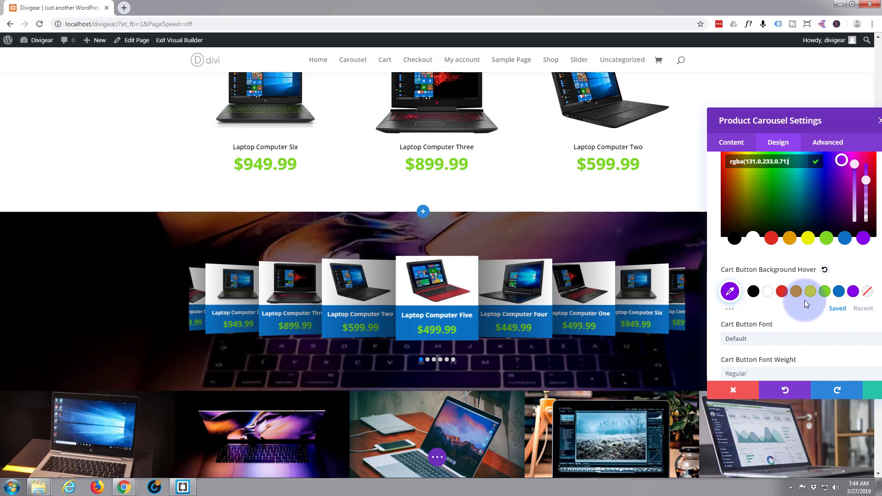
left_click(730, 291)
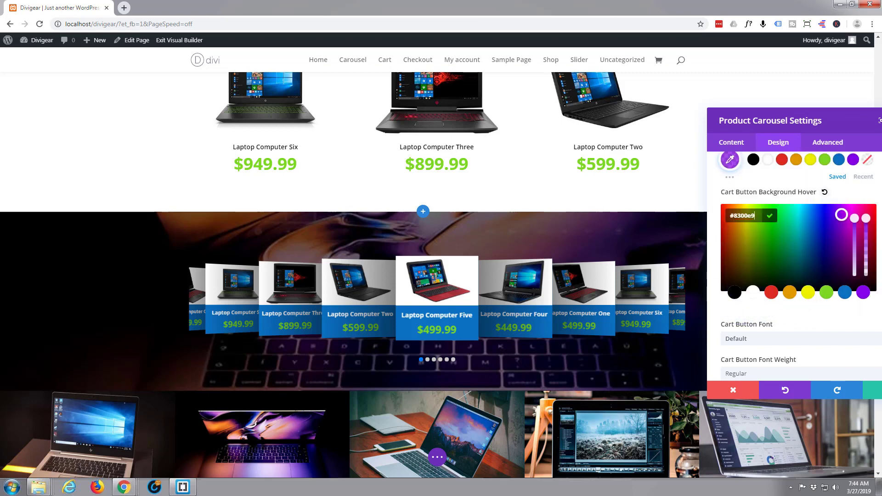
left_click(866, 219)
left_click_drag(866, 220, 868, 262)
mouse_move(426, 267)
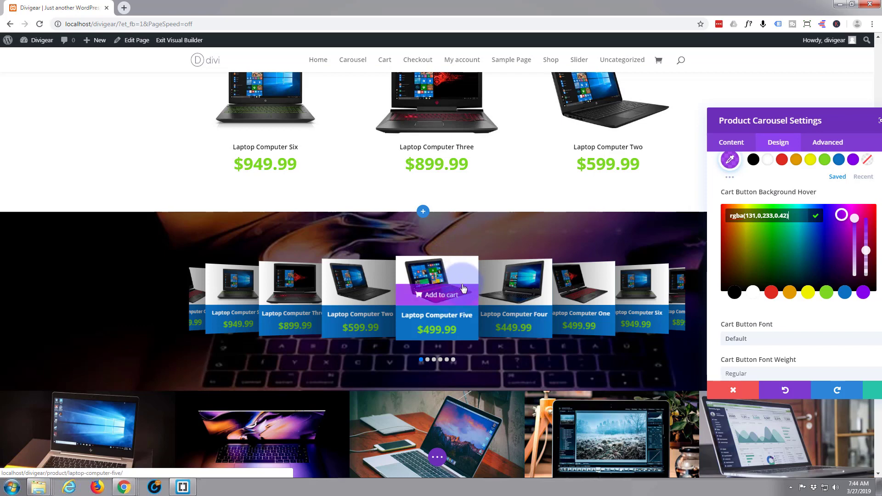
left_click_drag(866, 251, 865, 233)
Set the Add to Cart button's normal background to rgba(131,0,233,0.42) and preview it on the center carousel item.
scroll(820, 258, "up", 3)
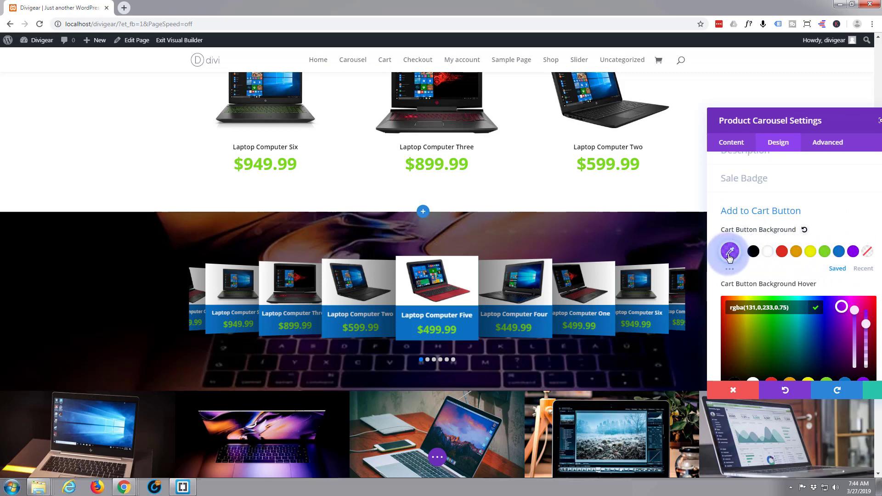
left_click(730, 251)
left_click_drag(866, 272, 867, 296)
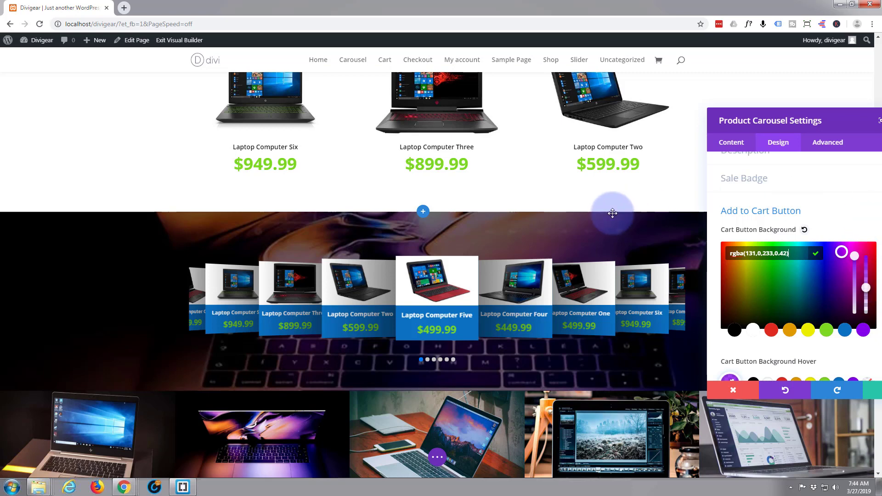
mouse_move(463, 274)
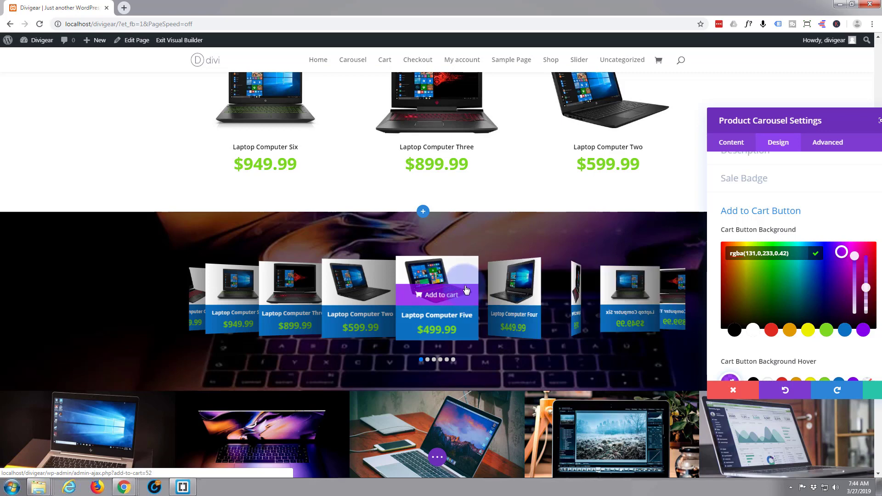
left_click(465, 278)
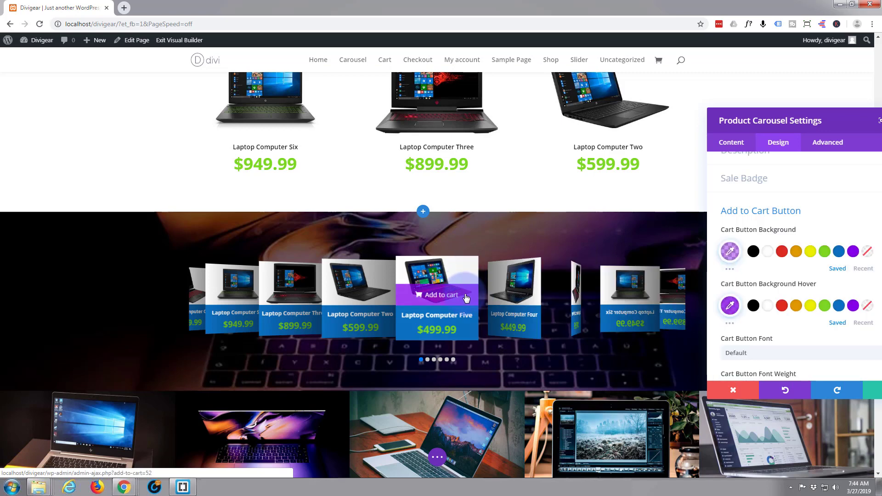
scroll(494, 266, "up", 2)
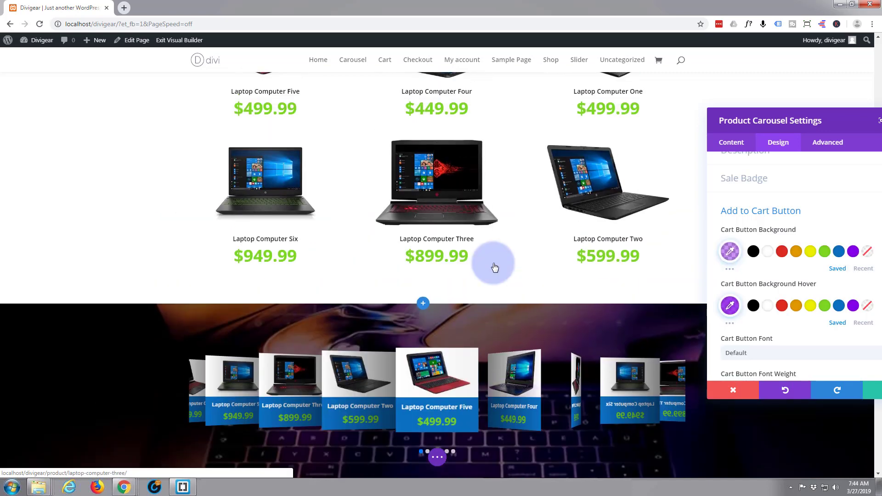
Try yellow as the Add to Cart button's text color and preview it on the center carousel item.
scroll(493, 265, "down", 1)
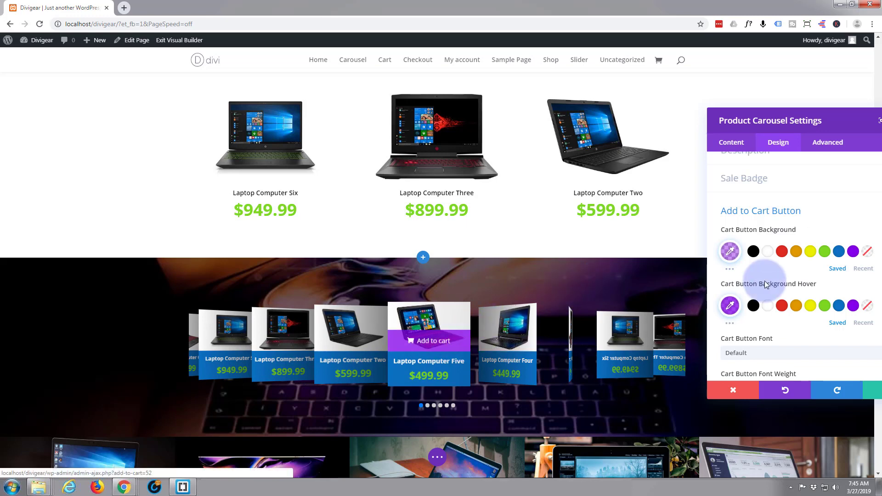
scroll(780, 280, "down", 3)
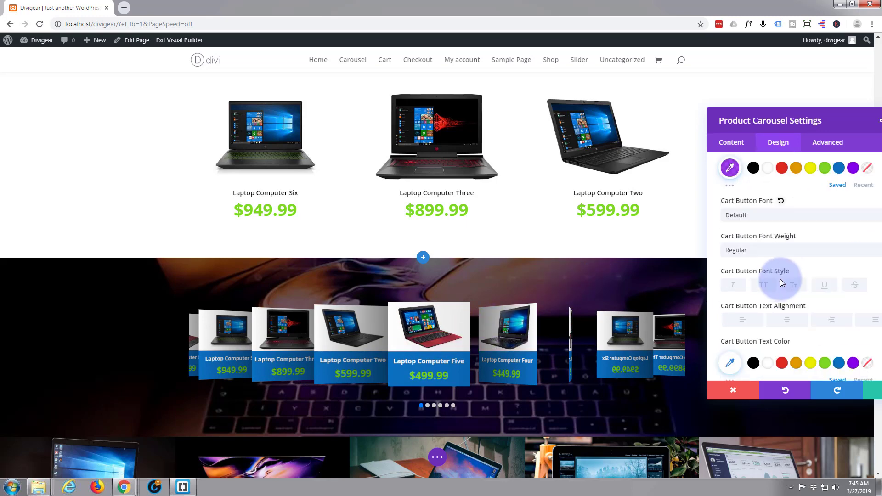
scroll(771, 250, "down", 1)
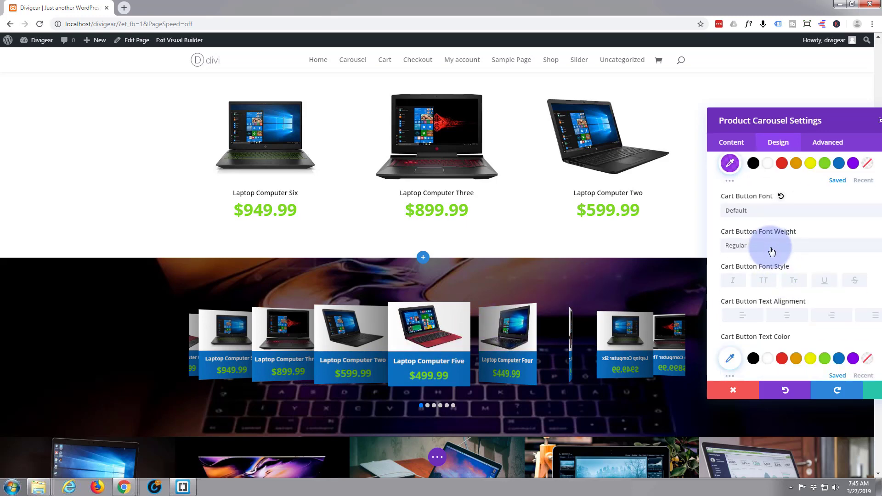
scroll(735, 296, "down", 1)
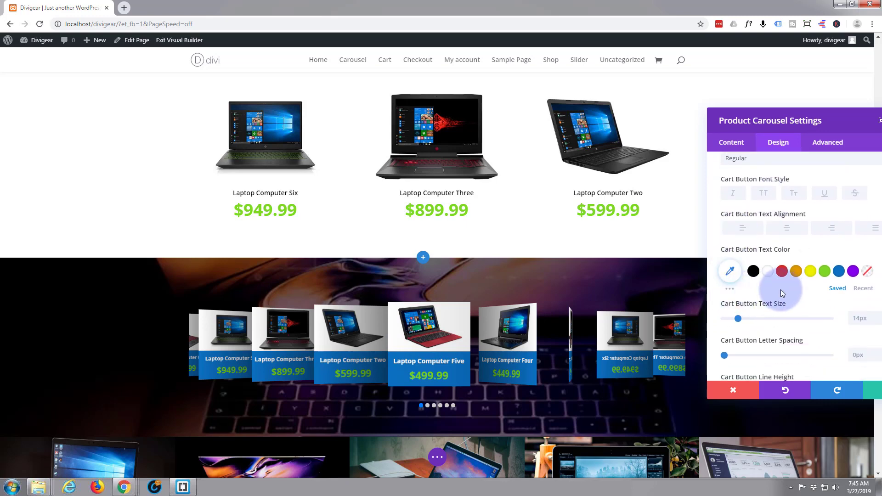
left_click(811, 271)
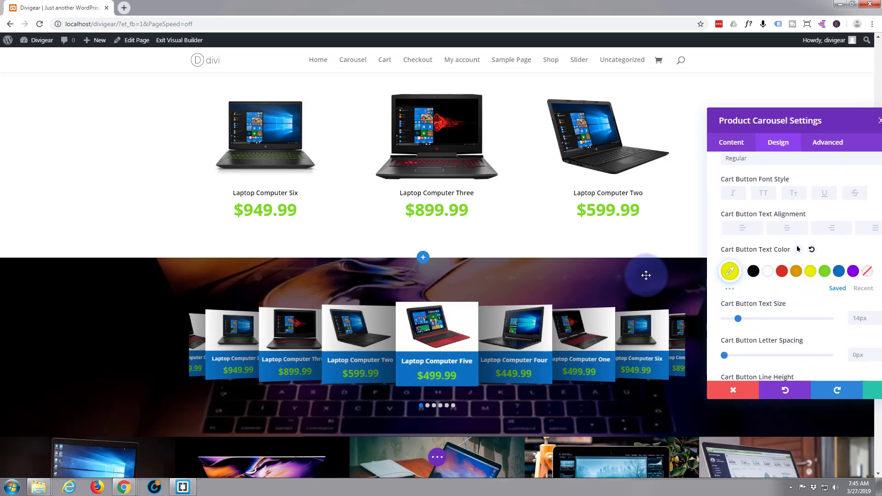
mouse_move(453, 342)
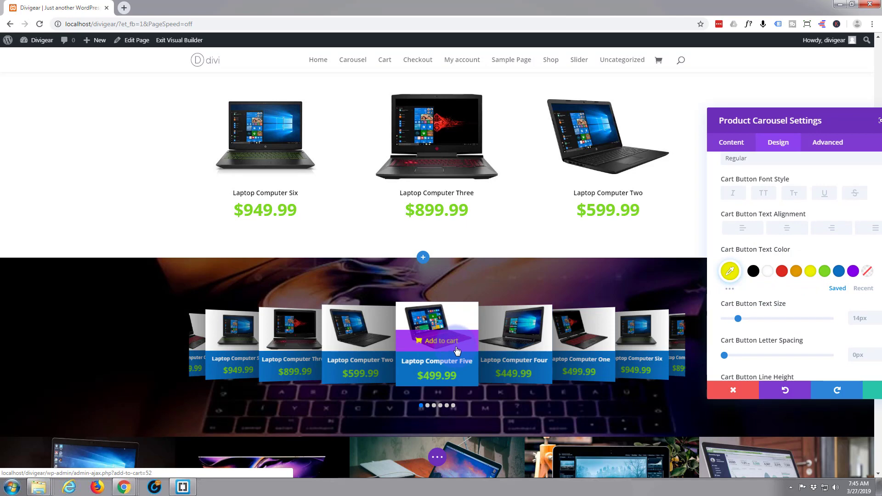
Set the Add to Cart button's text color to white and save the Product Carousel settings.
left_click(767, 272)
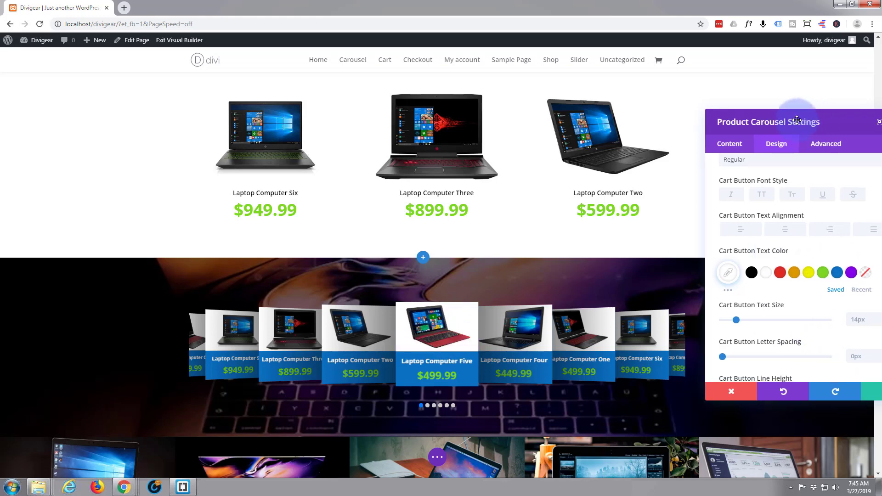
left_click_drag(806, 121, 657, 82)
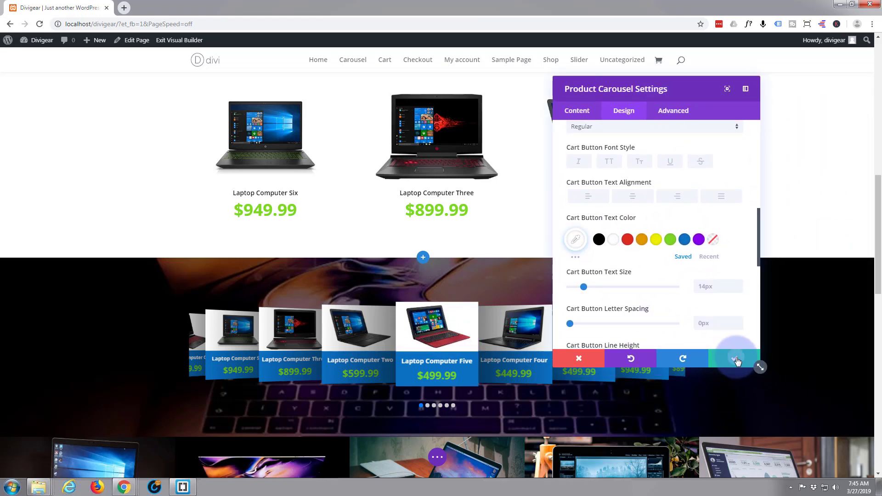
left_click(735, 358)
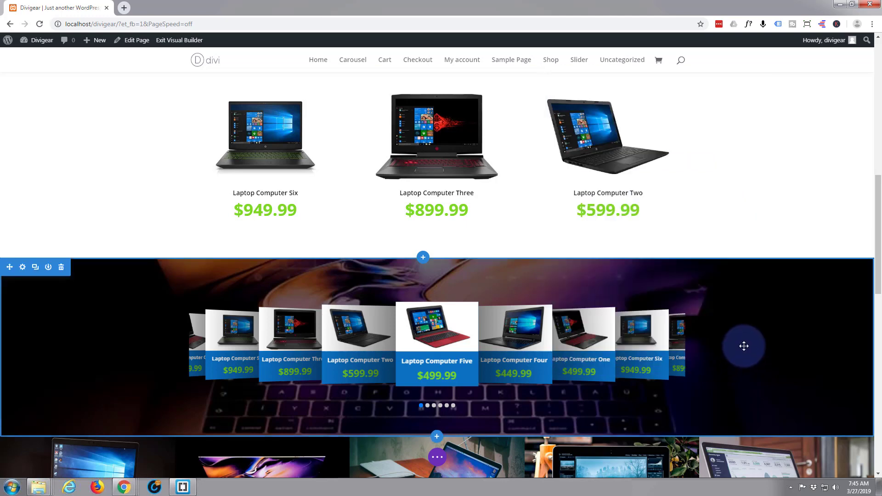
Save the page and exit the Visual Builder to check the laptop coverflow carousel on the live homepage.
left_click(437, 459)
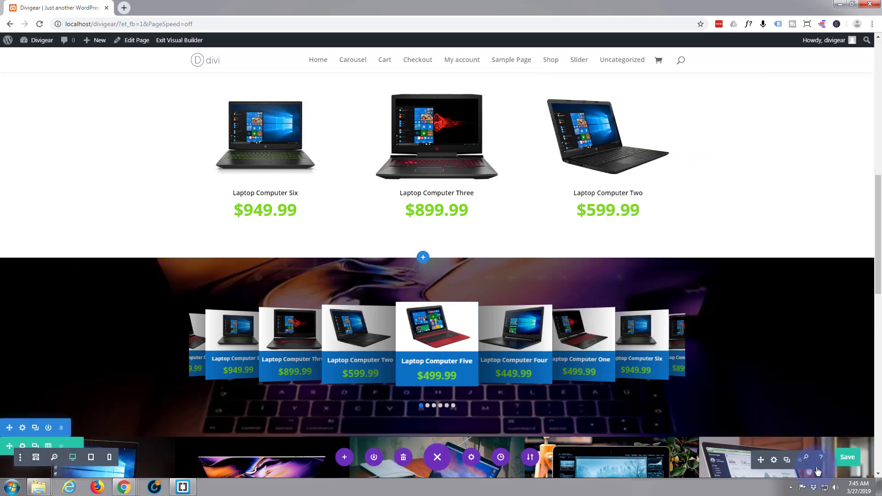
left_click(850, 458)
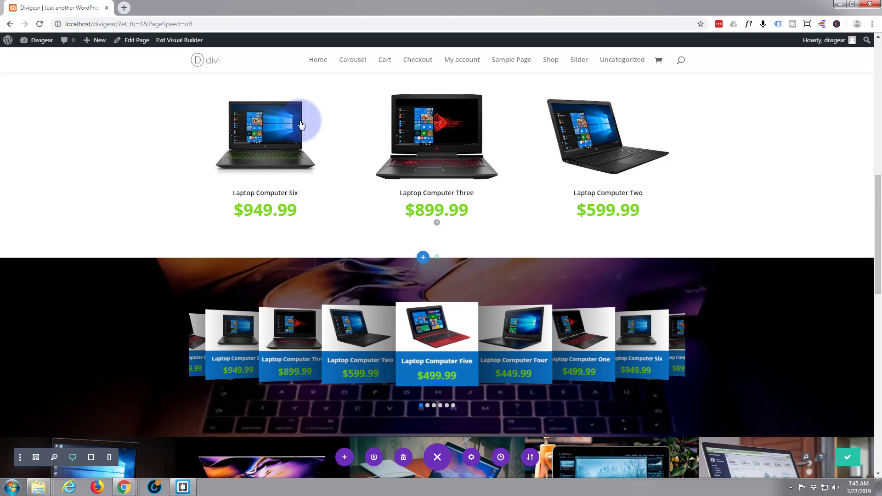
left_click(182, 41)
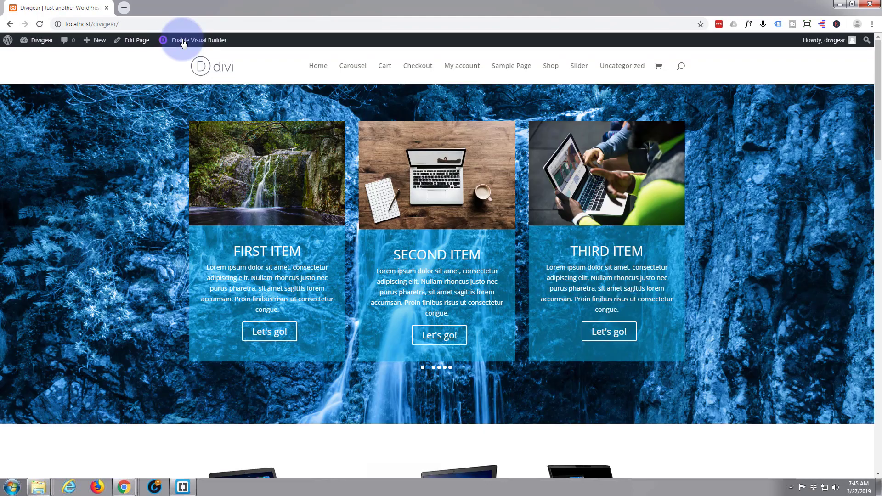
scroll(114, 170, "down", 4)
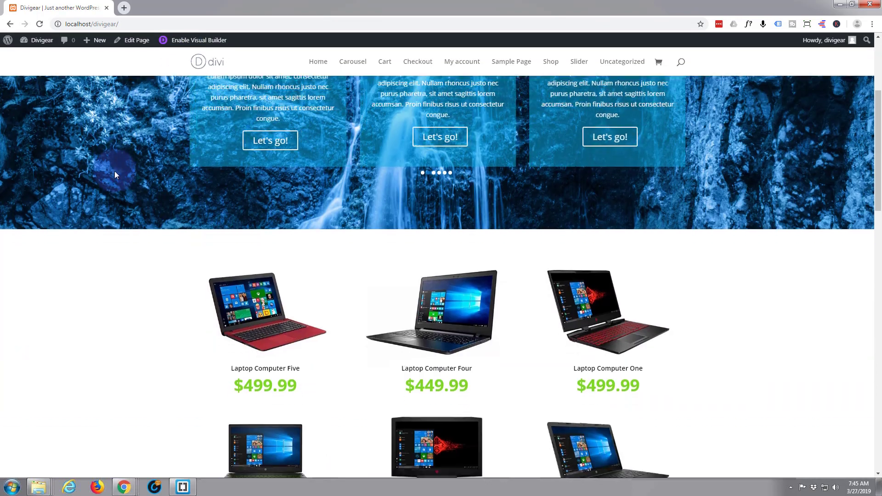
scroll(115, 171, "down", 8)
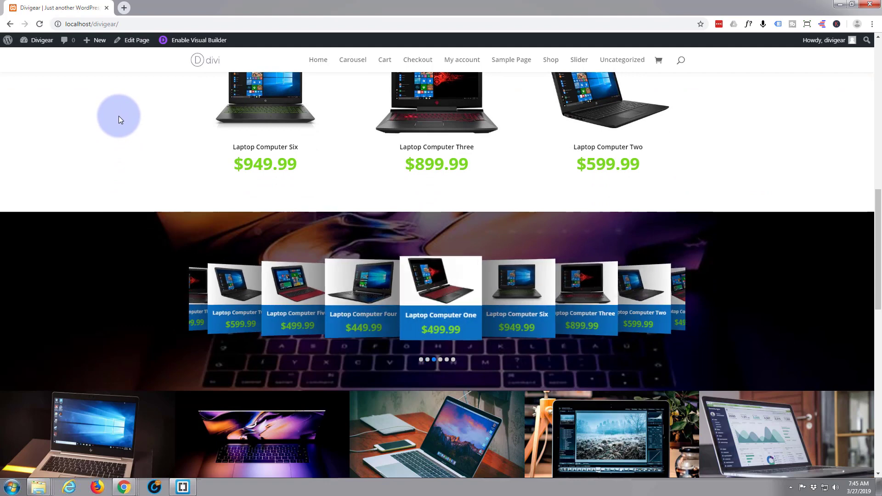